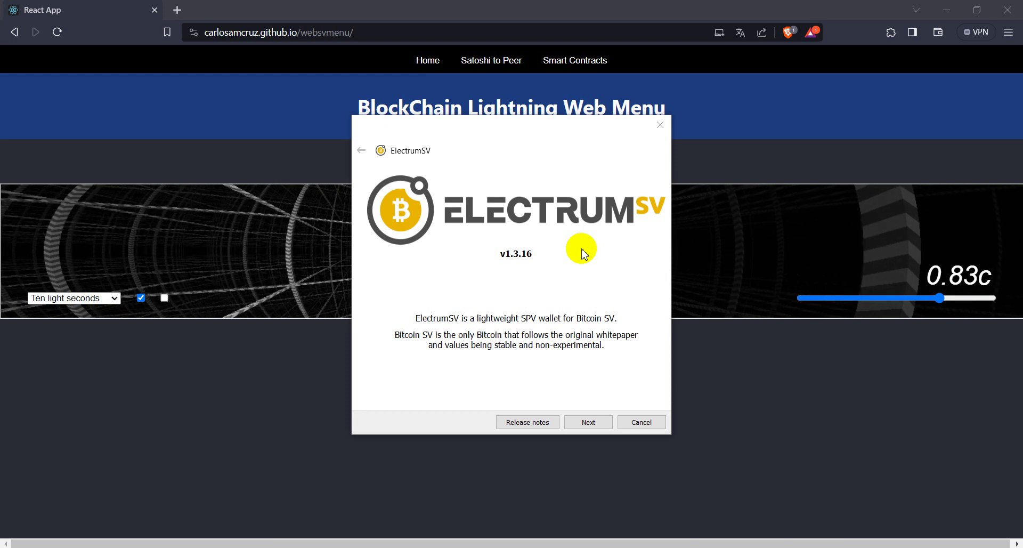
# Step: Switch to the browser's web menu, generate a new hex private key from a password, and select the generated key for copying
pyautogui.moveTo(479, 130); pyautogui.dragTo(498, 185)
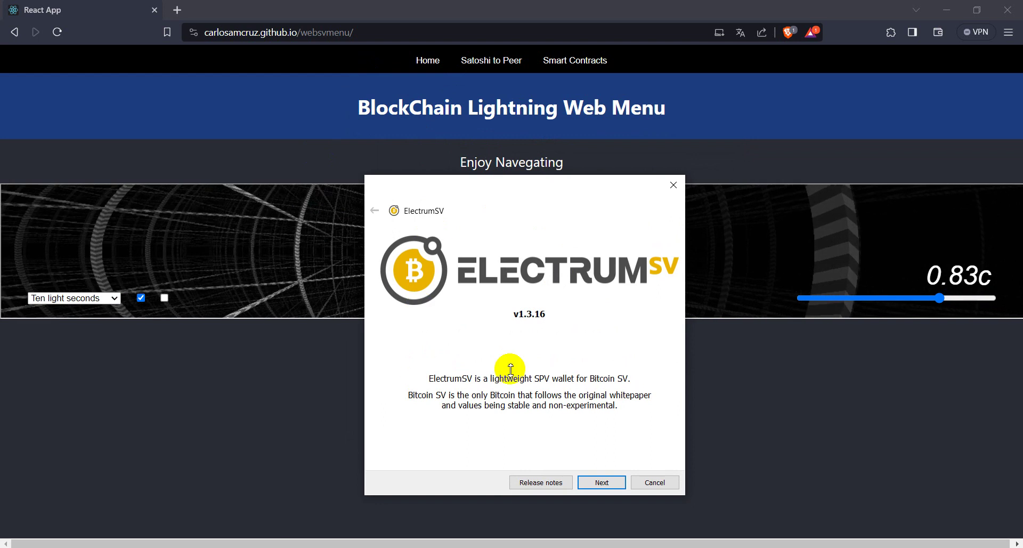
pyautogui.click(472, 129)
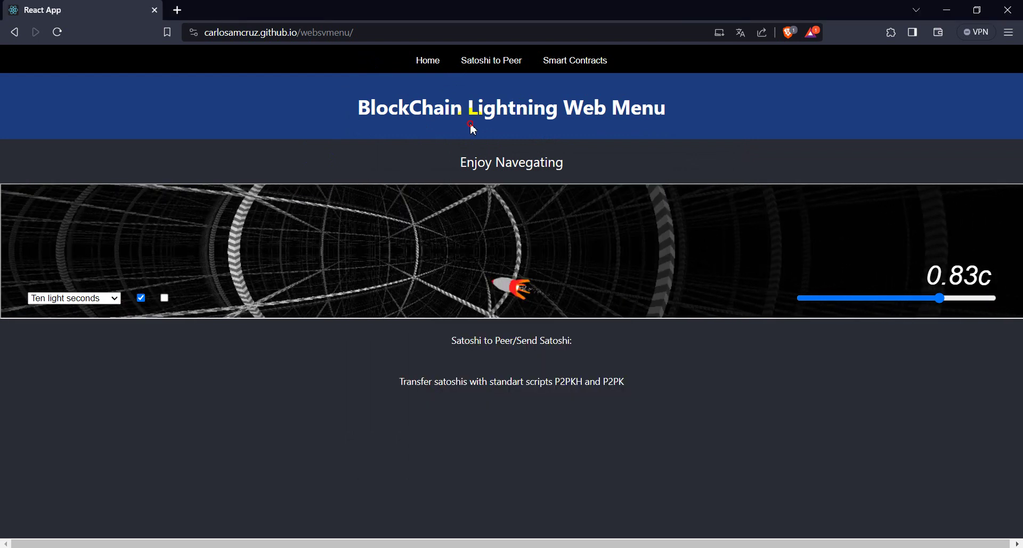
pyautogui.click(434, 66)
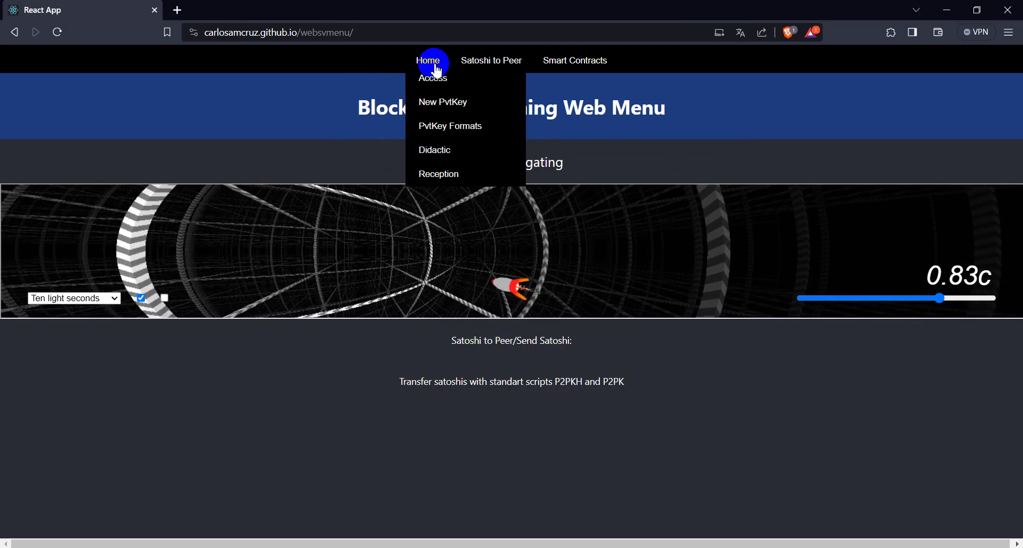
pyautogui.click(444, 102)
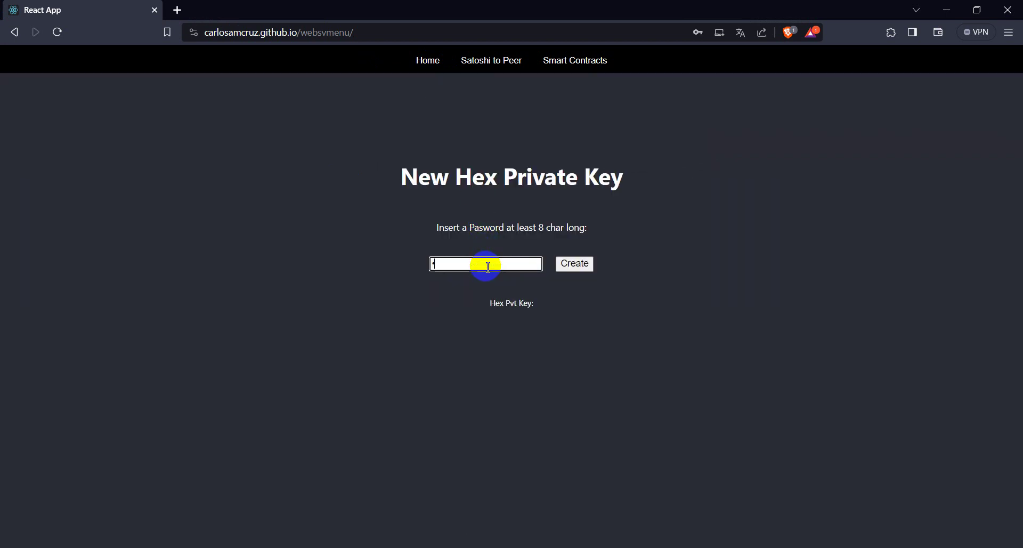
pyautogui.click(574, 264)
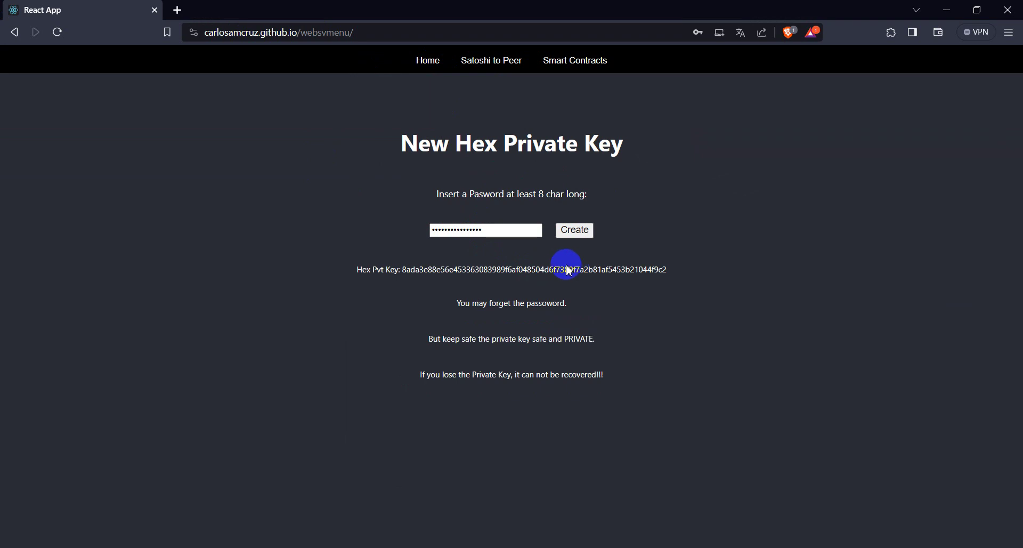
pyautogui.doubleClick(565, 269)
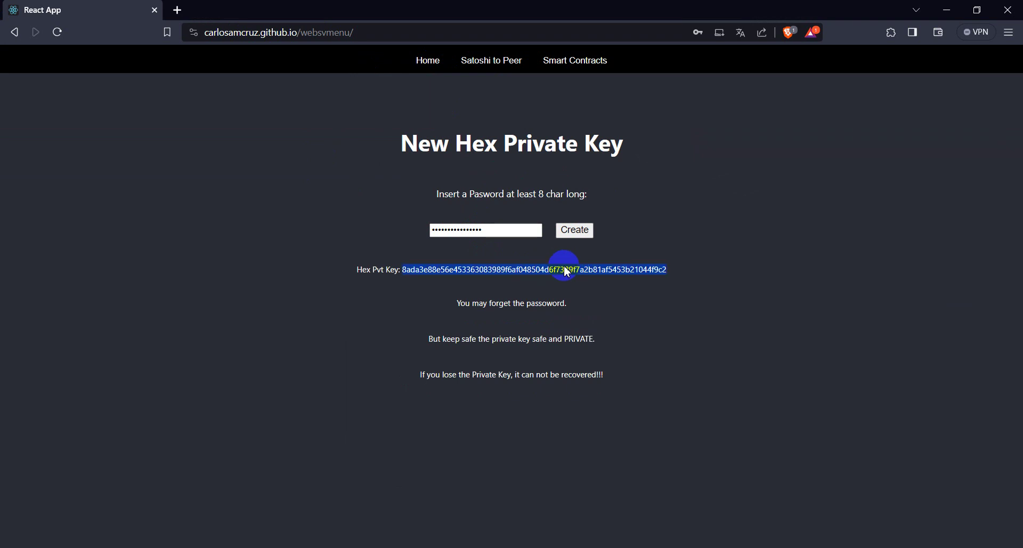
# Step: Open the Access Console and insert the copied hex private key to derive its public key and address
pyautogui.click(429, 68)
pyautogui.click(433, 81)
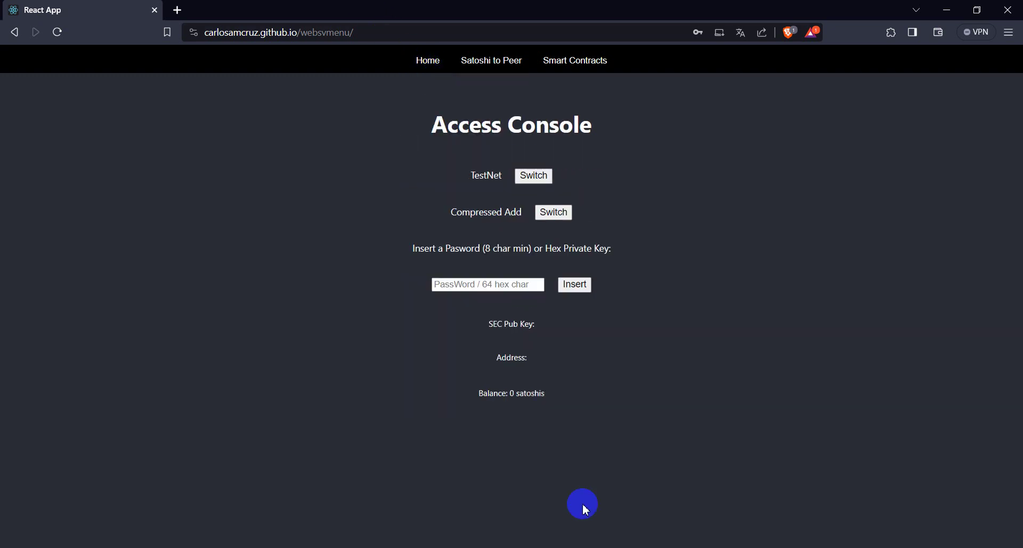
pyautogui.click(507, 284)
pyautogui.hotkey('ctrl', 'v')
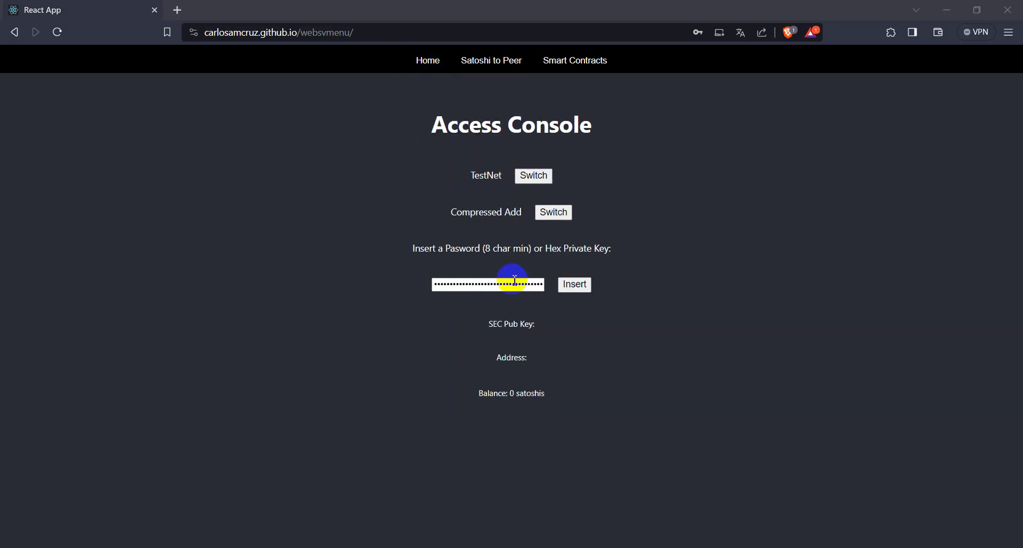
pyautogui.click(566, 285)
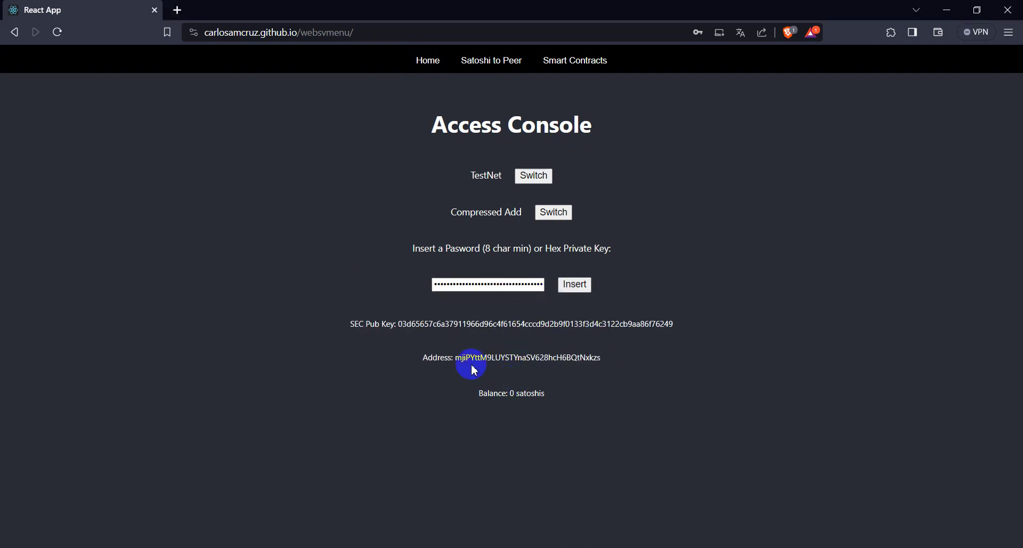
# Step: Switch the console to MainNet, and toggle the address format to uncompressed and back to compressed
pyautogui.click(524, 174)
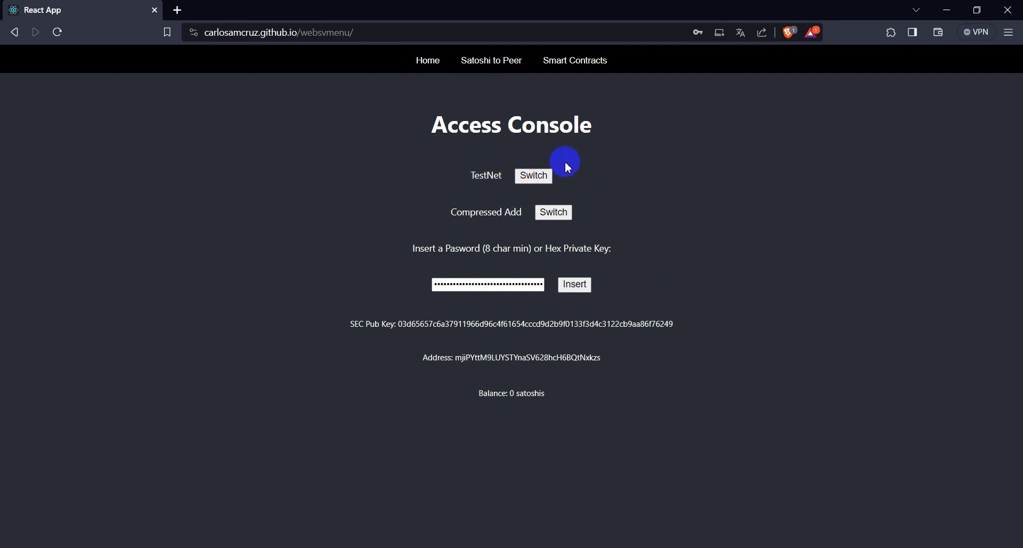
pyautogui.click(528, 179)
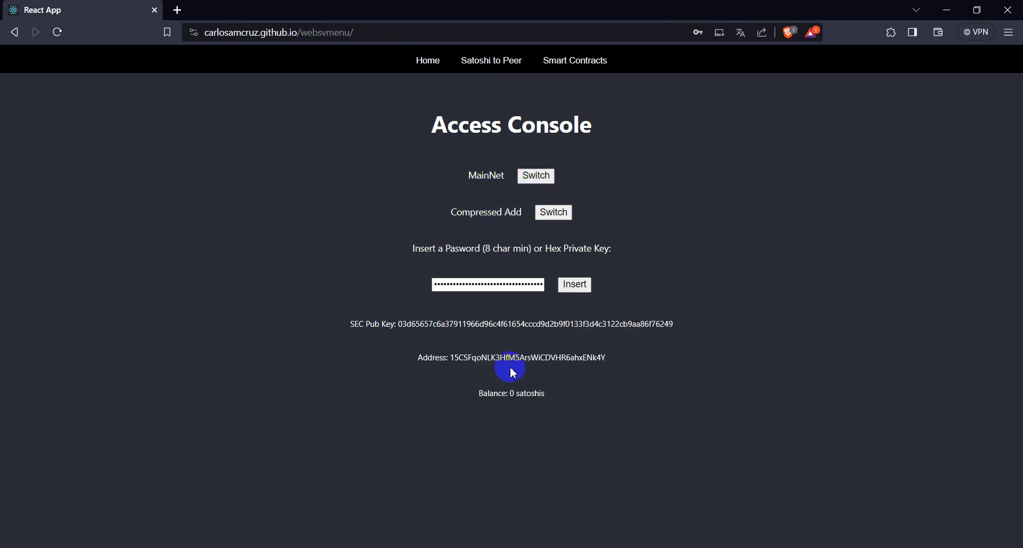
pyautogui.click(551, 216)
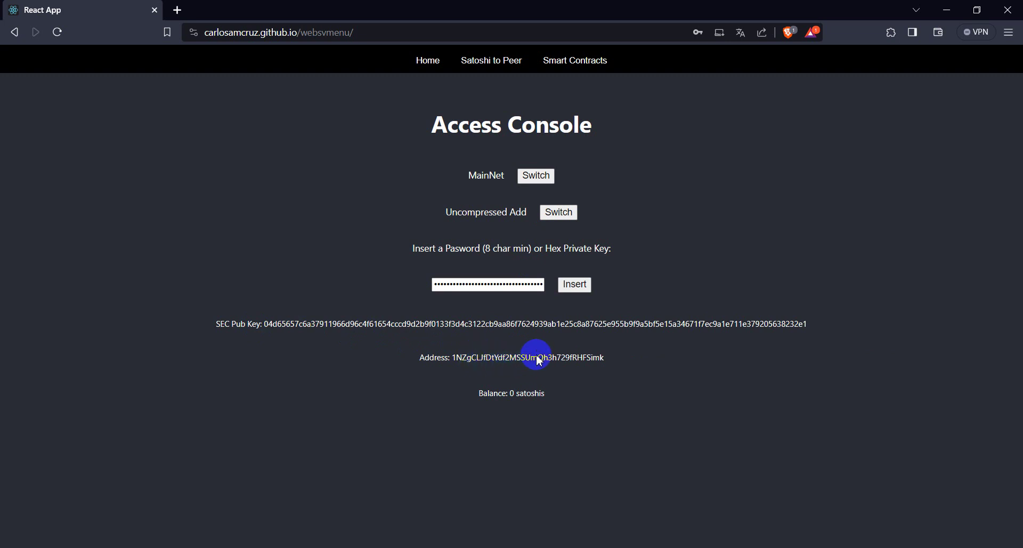
pyautogui.click(570, 216)
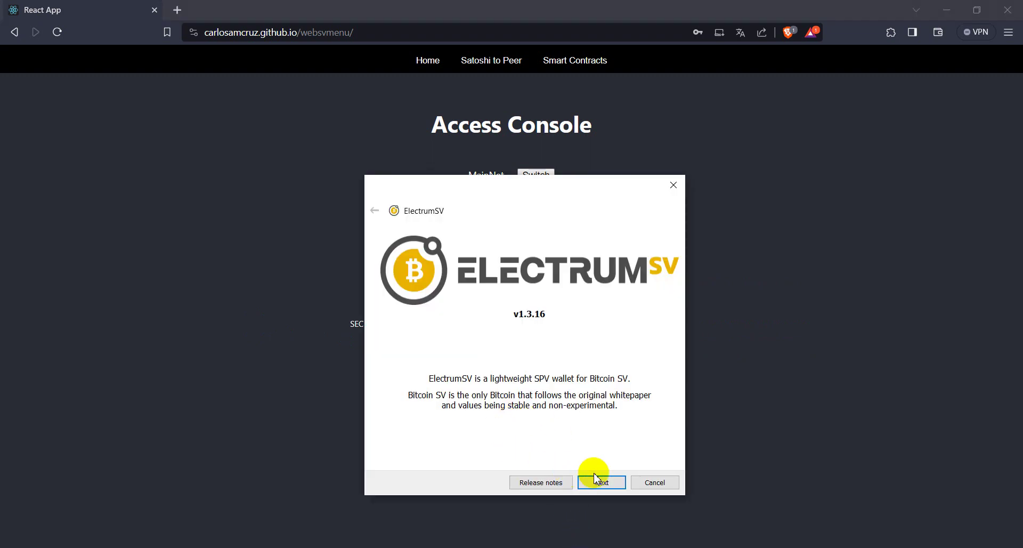
# Step: Switch to the ElectrumSV wizard and create a new wallet file named newwalletT2.sqlite in the wallets folder
pyautogui.click(602, 482)
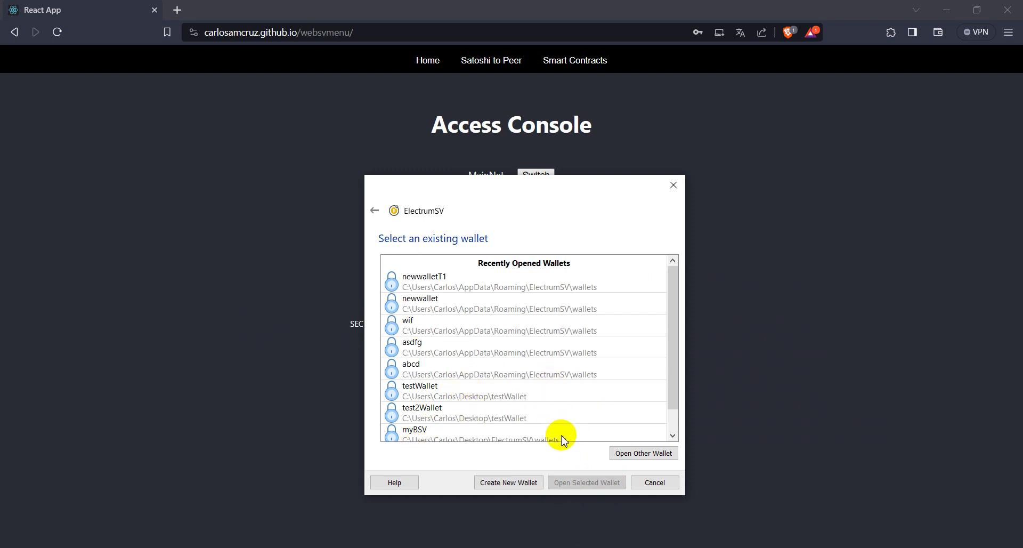
pyautogui.click(515, 482)
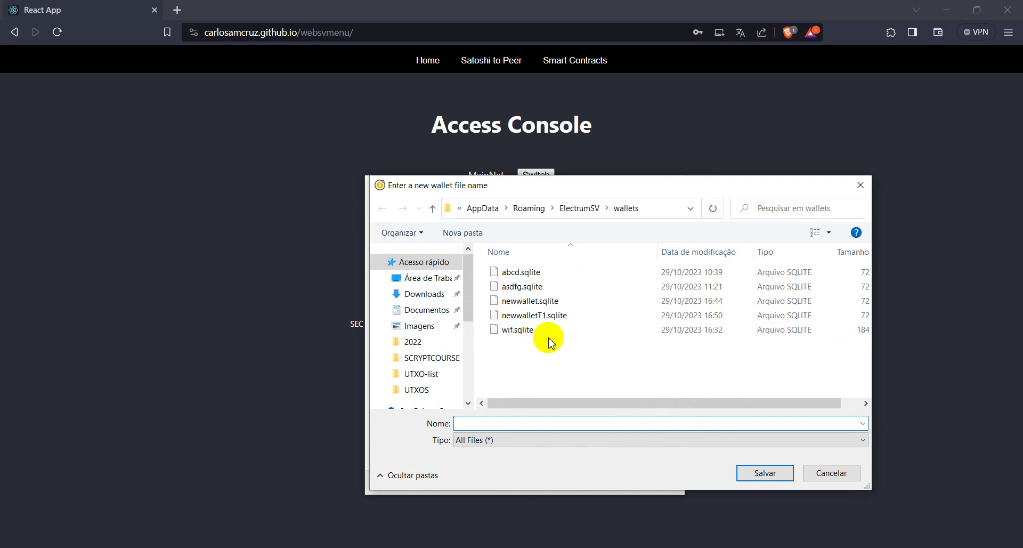
pyautogui.click(550, 318)
pyautogui.click(538, 421)
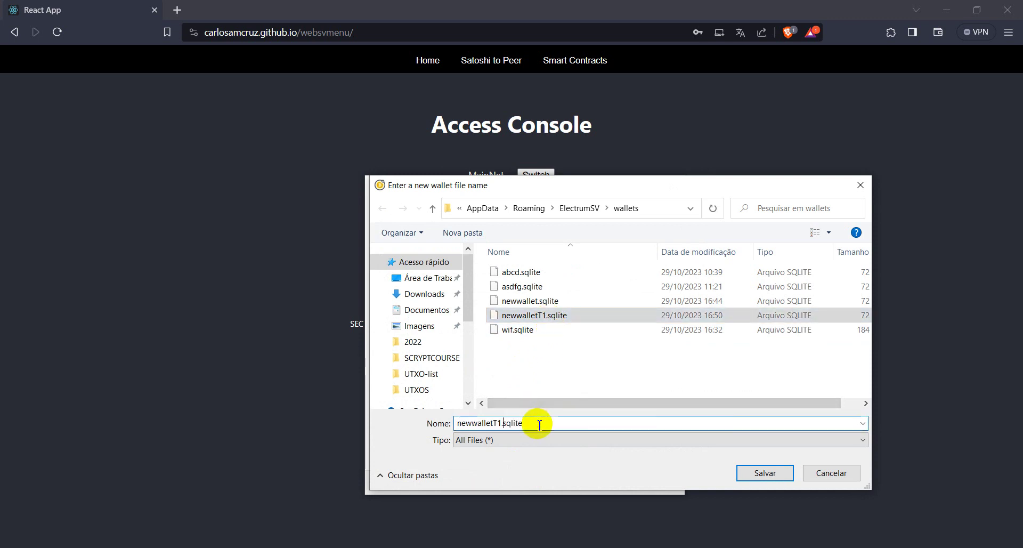
pyautogui.press('BackSpace')
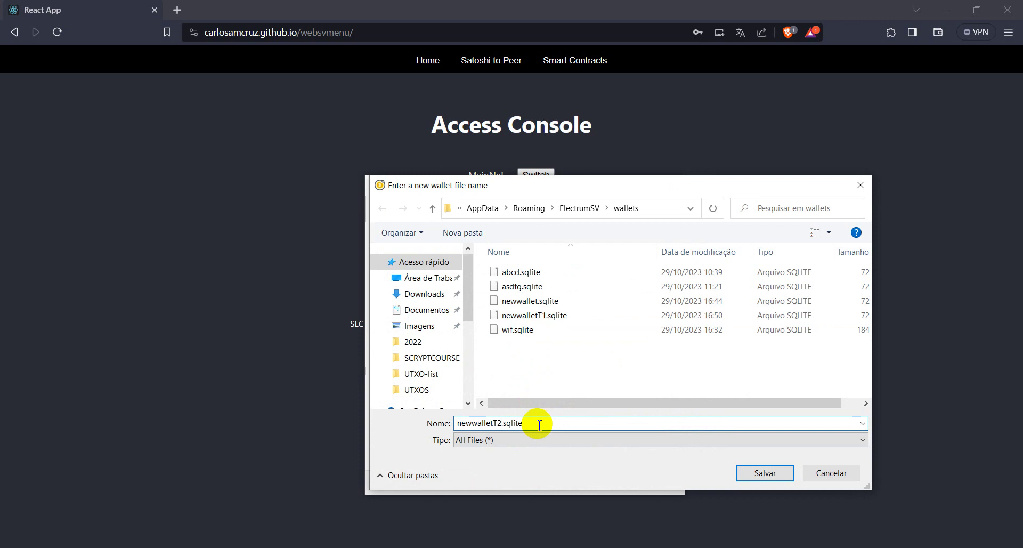
pyautogui.write('2')
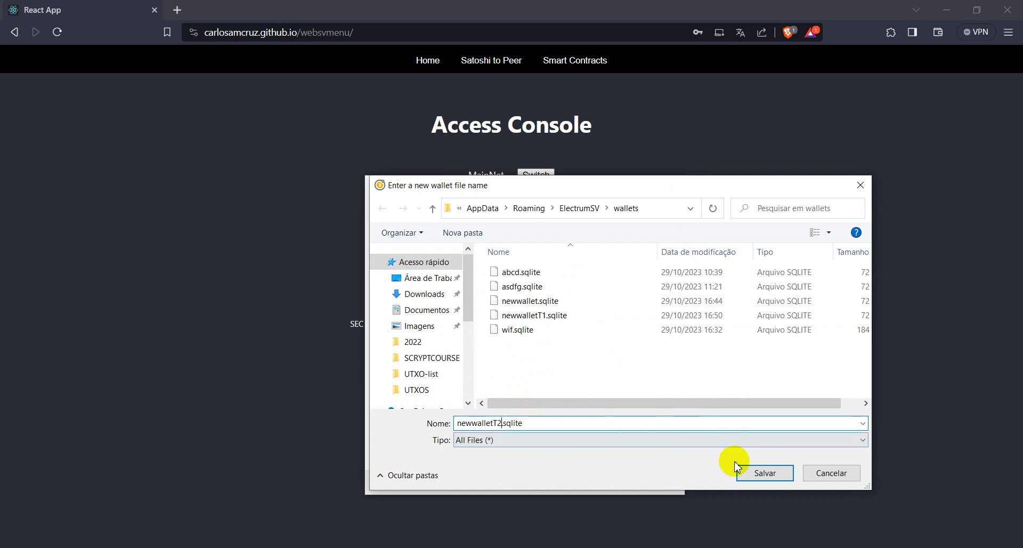
pyautogui.click(761, 472)
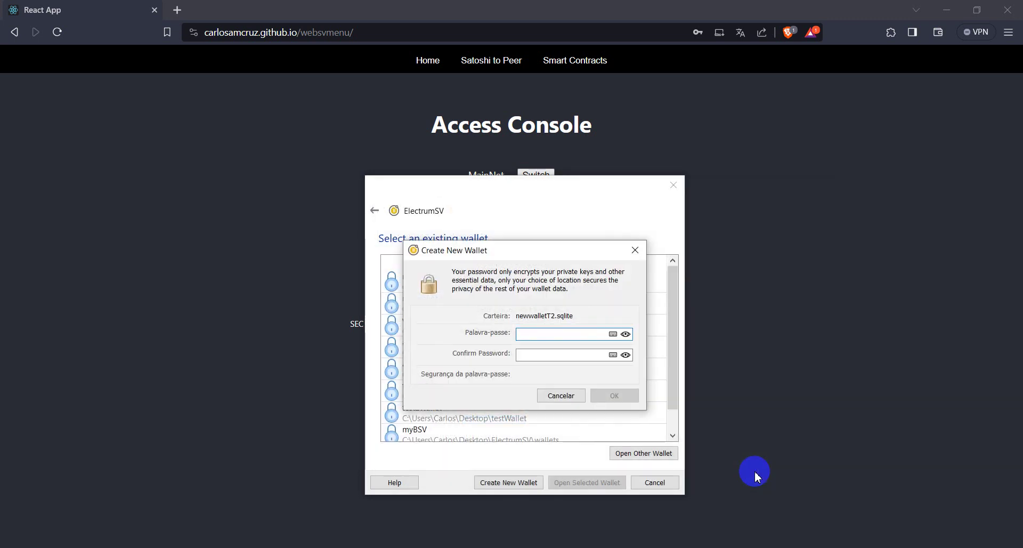
# Step: Enter and confirm the password for the new wallet, and finish creating it
pyautogui.click(561, 333)
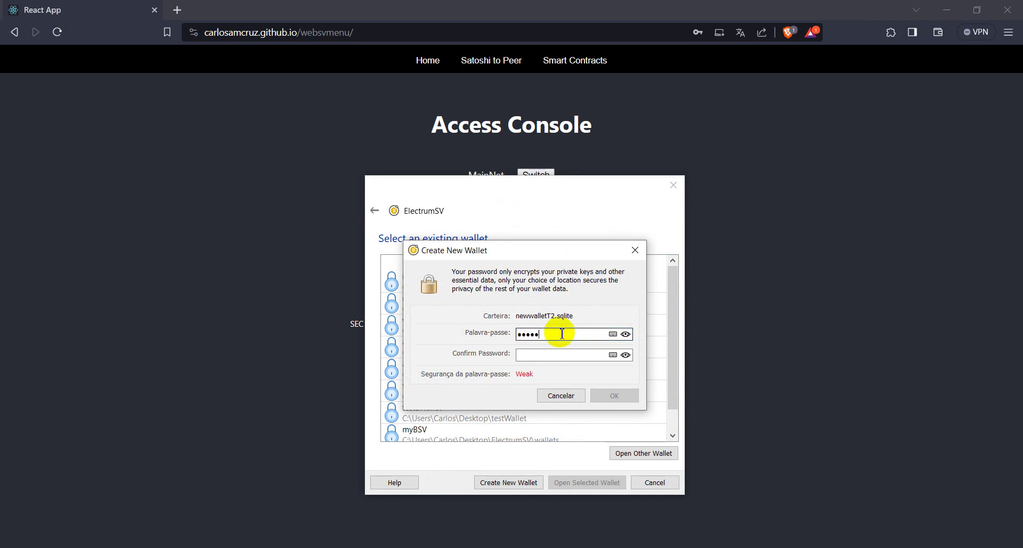
pyautogui.click(555, 359)
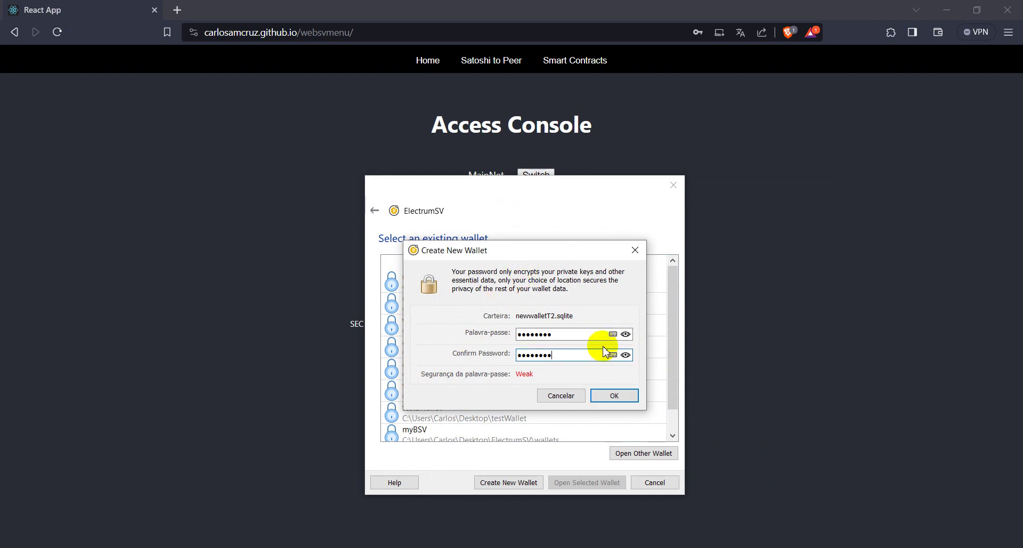
pyautogui.click(615, 397)
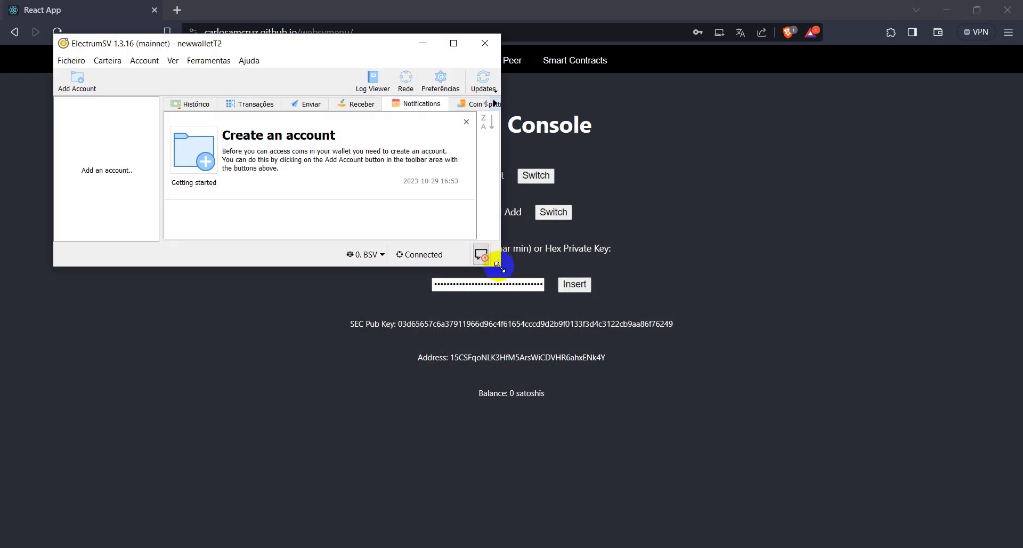
# Step: Enlarge the wallet window and start adding an account with the Import from text account type
pyautogui.moveTo(499, 267); pyautogui.dragTo(880, 452)
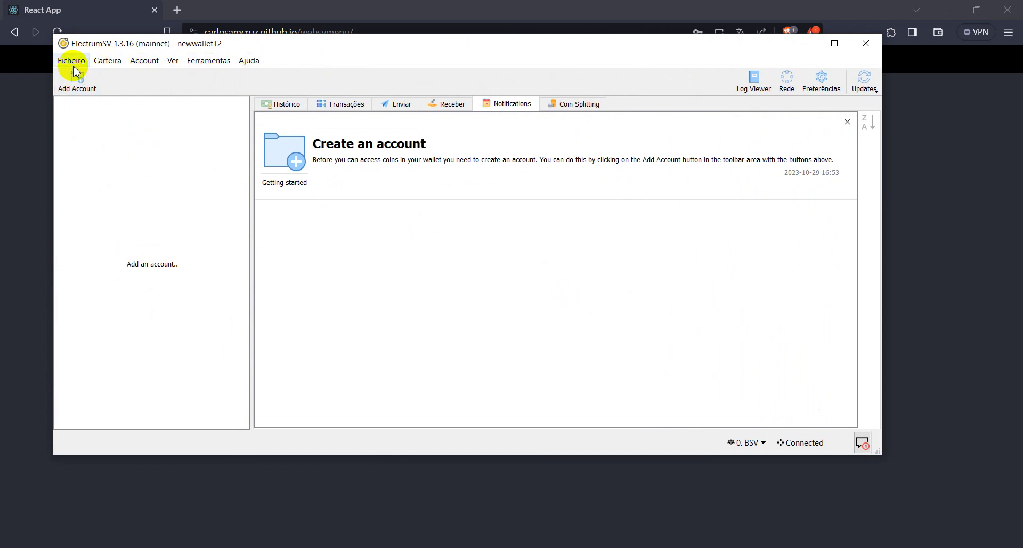
pyautogui.click(83, 94)
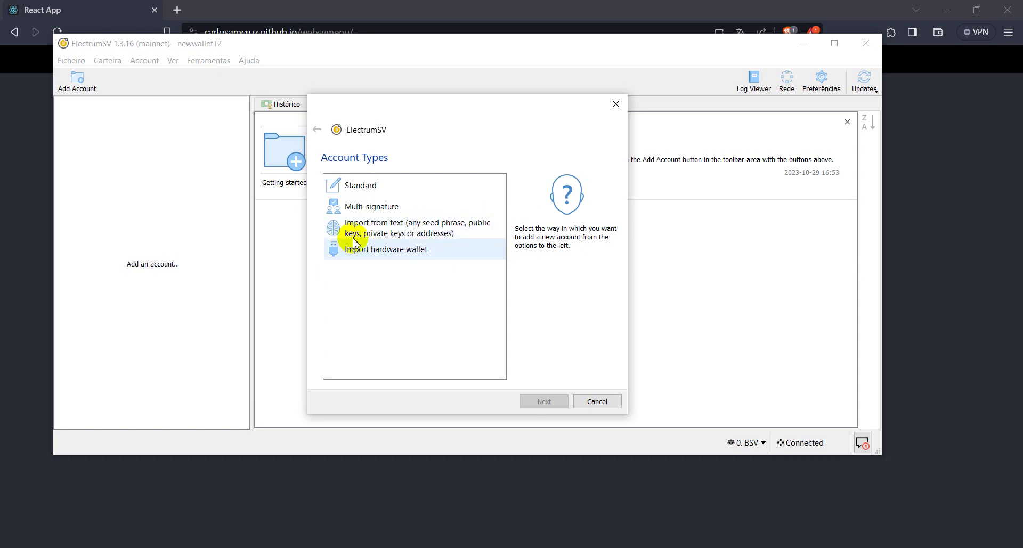
pyautogui.click(440, 230)
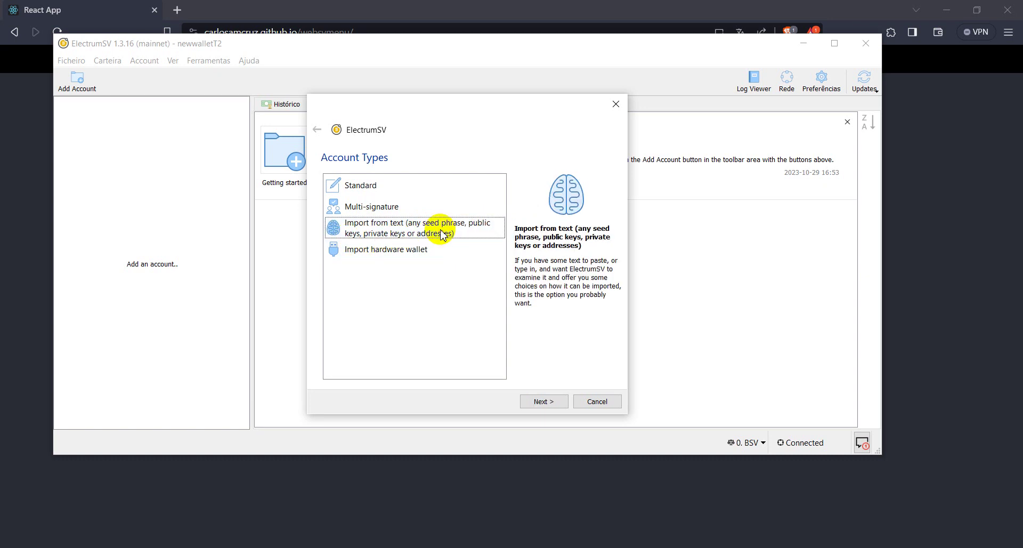
pyautogui.click(531, 402)
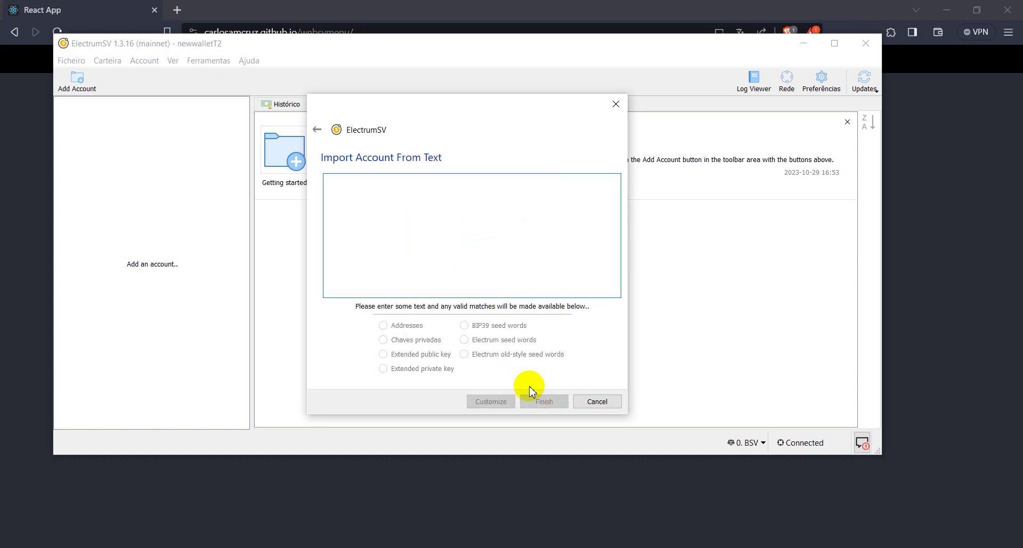
# Step: Paste the hex private key into the account import text and select the whole key
pyautogui.click(515, 216)
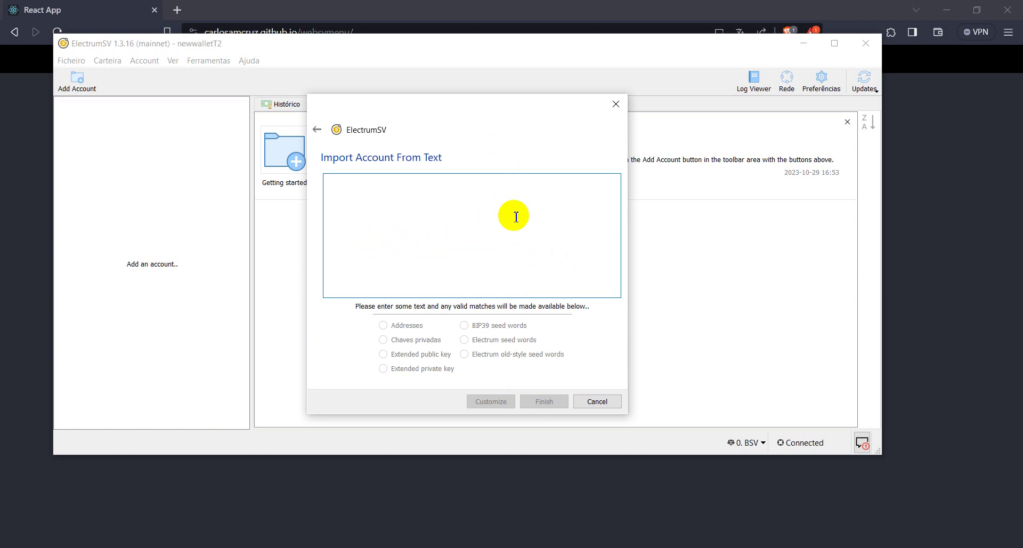
pyautogui.hotkey('ctrl', 'v')
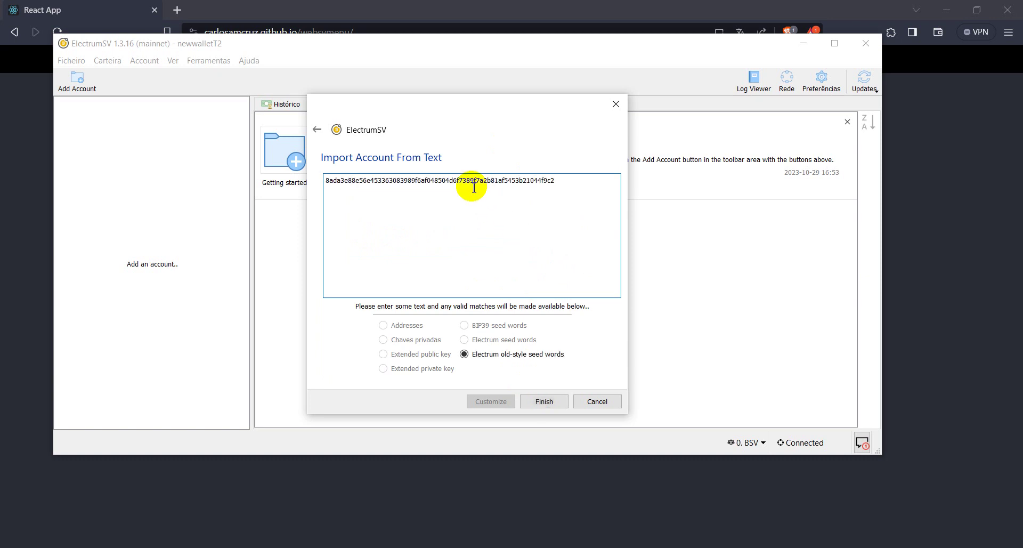
pyautogui.doubleClick(445, 185)
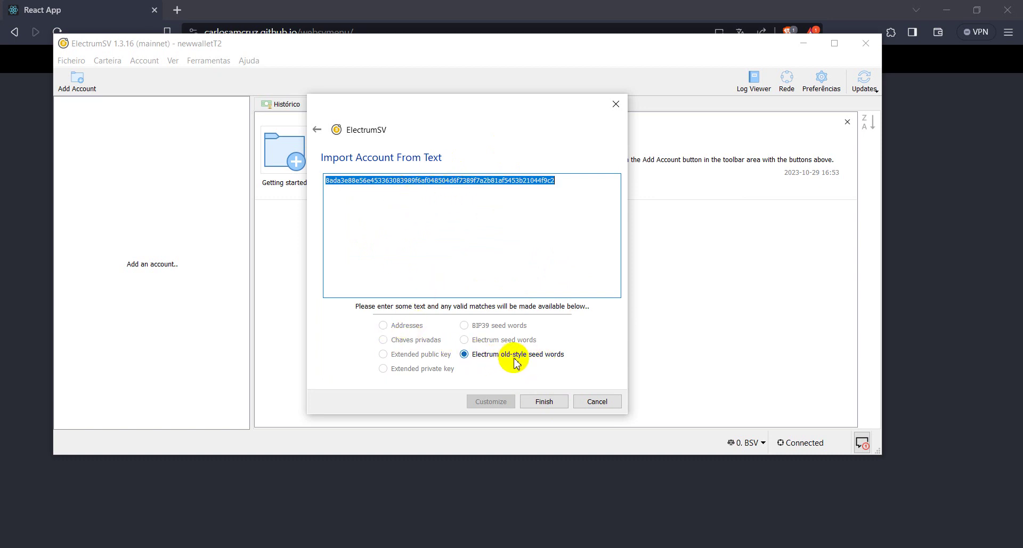
pyautogui.click(487, 255)
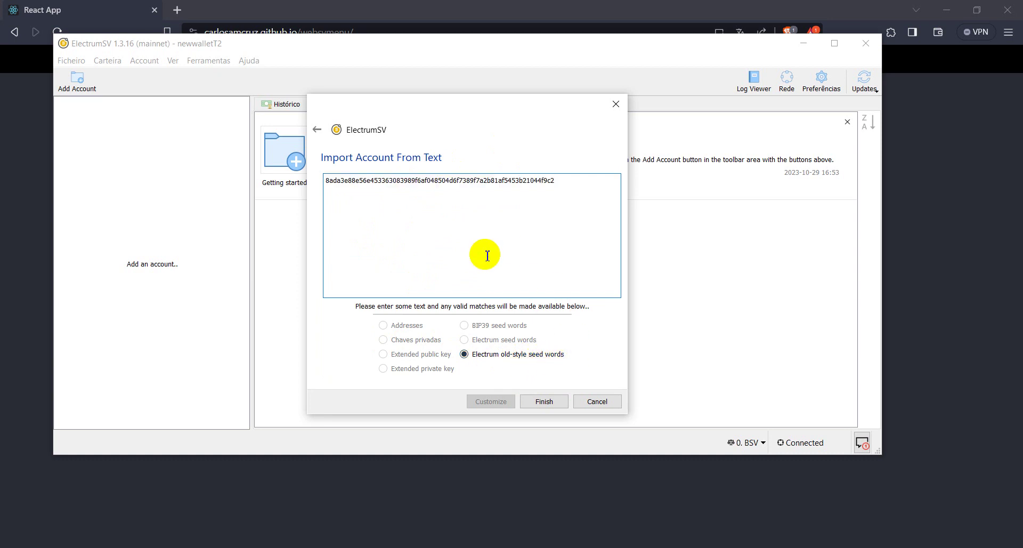
pyautogui.doubleClick(437, 183)
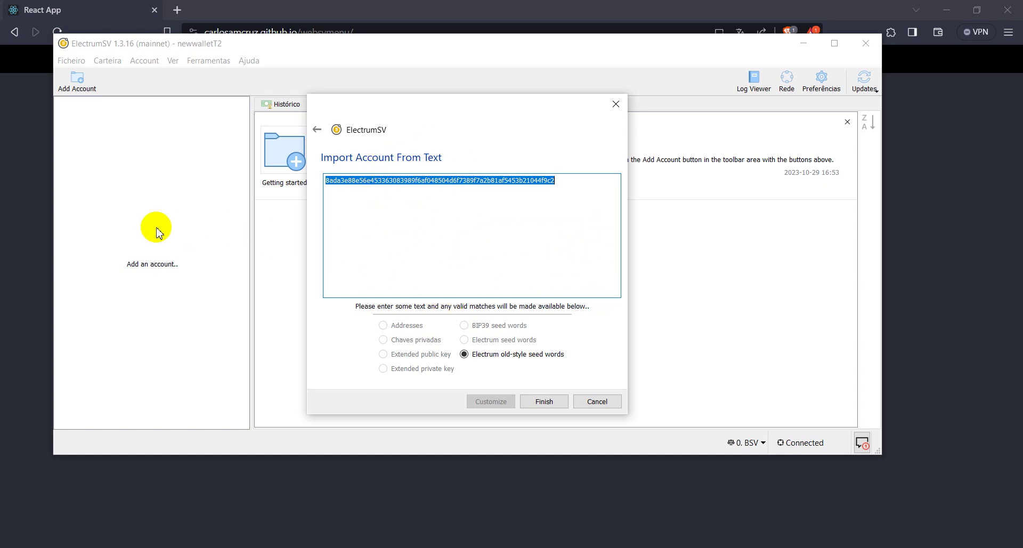
# Step: Switch to the browser, open the Hex to WIF key format converter, and convert the pasted hex private key
pyautogui.click(17, 234)
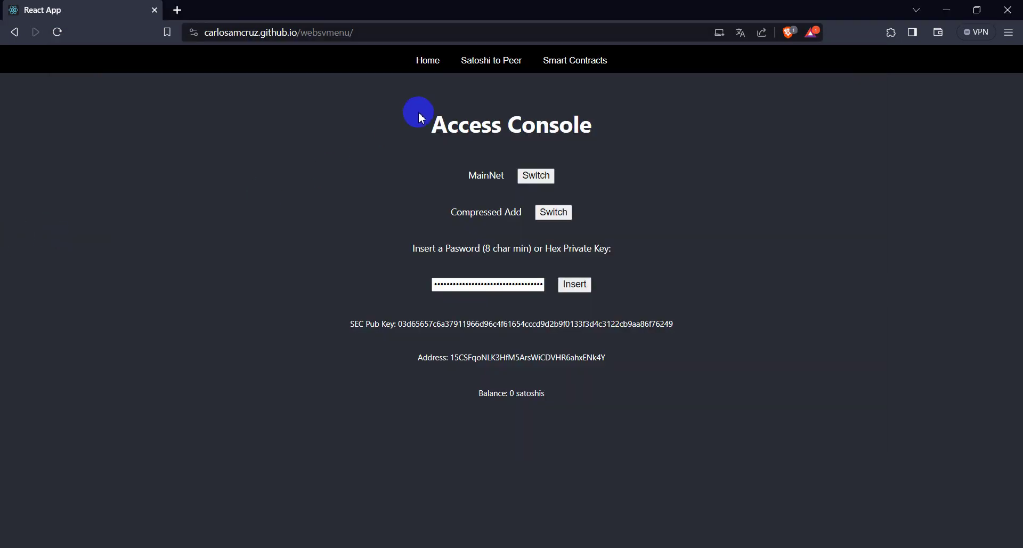
pyautogui.click(435, 65)
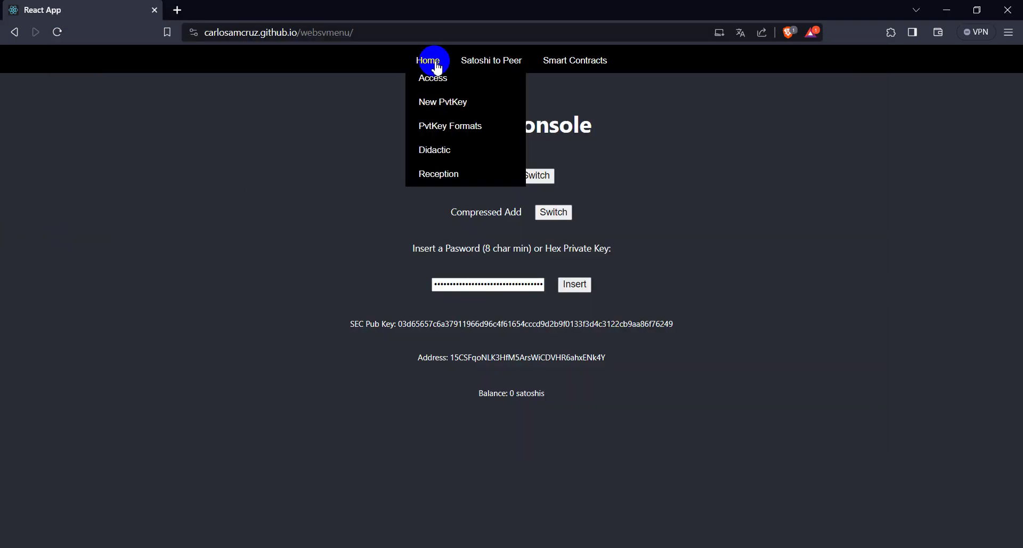
pyautogui.click(446, 128)
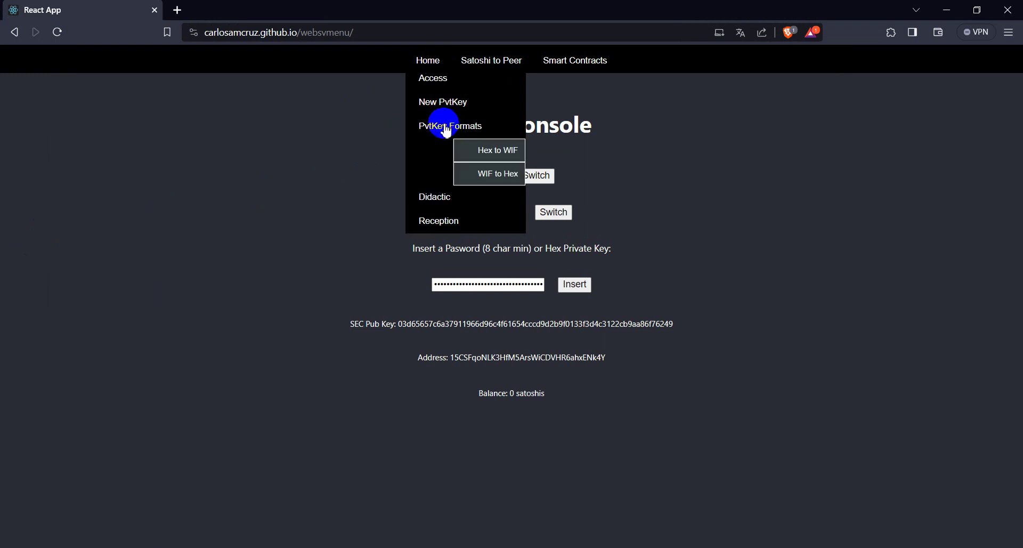
pyautogui.click(501, 152)
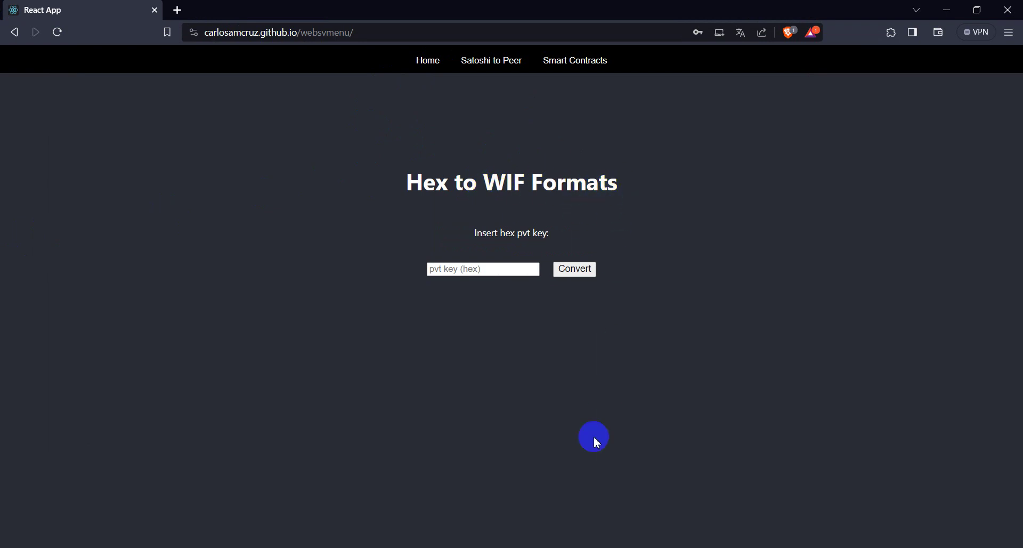
pyautogui.hotkey('ctrl', 'v')
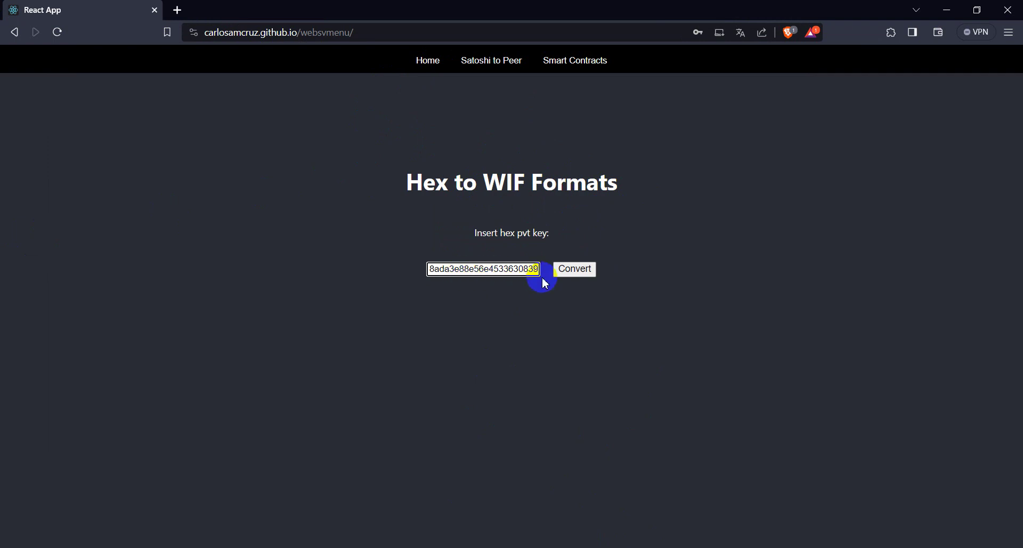
pyautogui.click(576, 275)
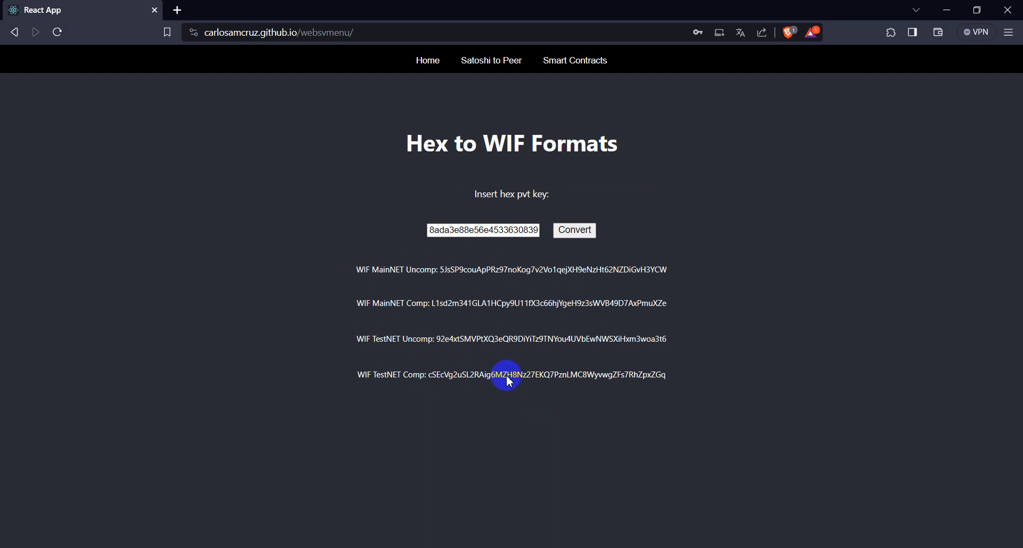
# Step: Copy the uncompressed MainNET WIF key from the conversion results
pyautogui.click(518, 233)
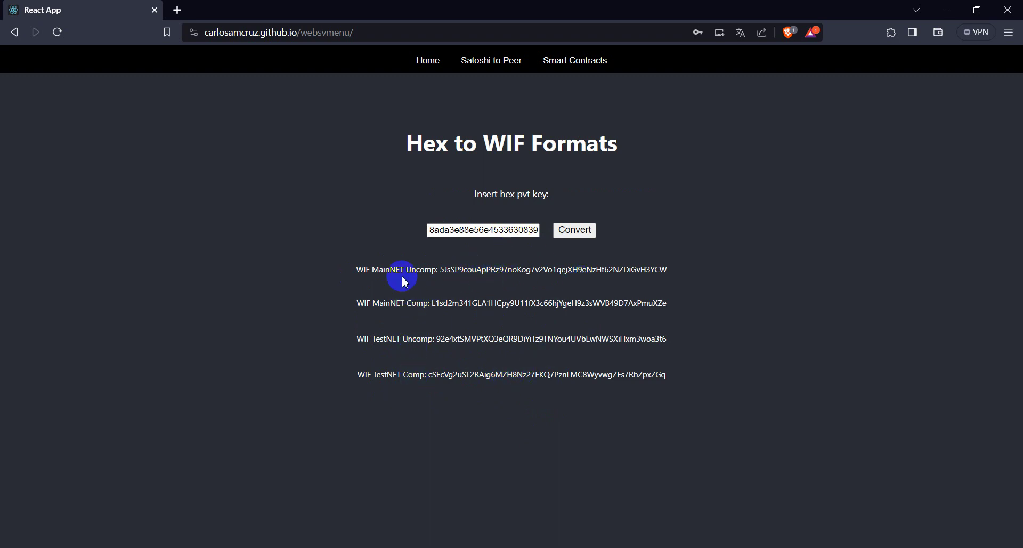
pyautogui.doubleClick(471, 230)
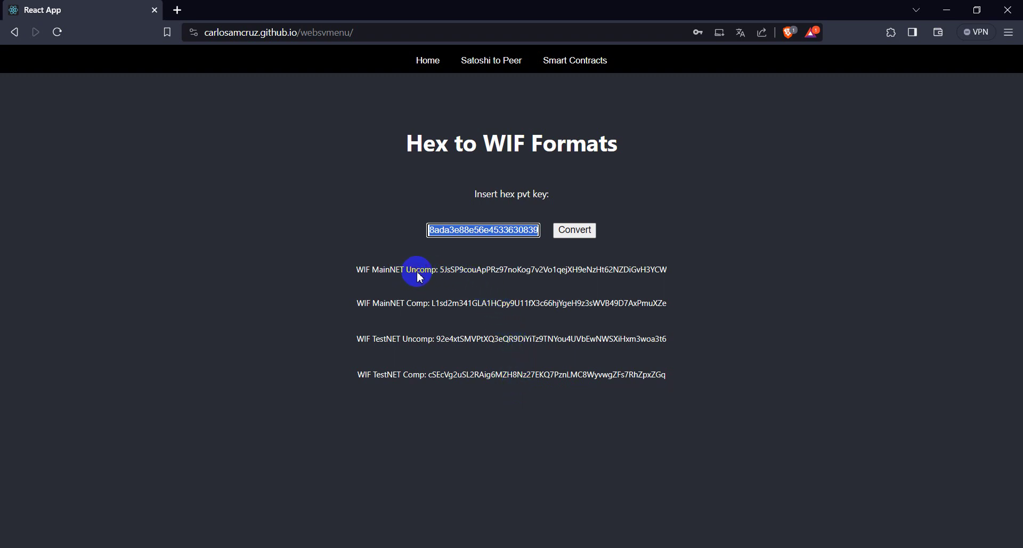
pyautogui.doubleClick(492, 272)
pyautogui.hotkey('ctrl', 'c')
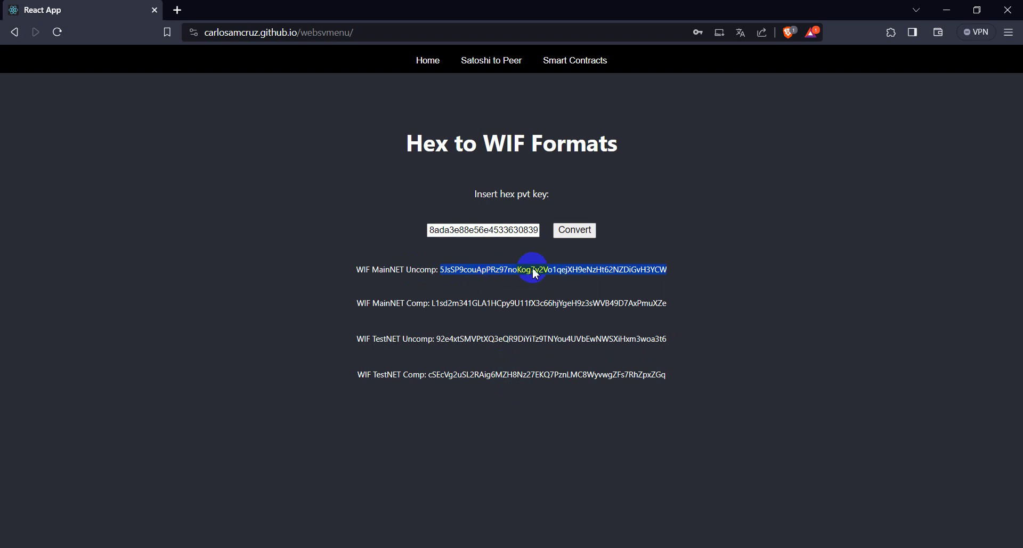
# Step: Switch to ElectrumSV, replace the import text with the copied WIF private key, and finish the import with the wallet password
pyautogui.hotkey('alt', 'Tab')
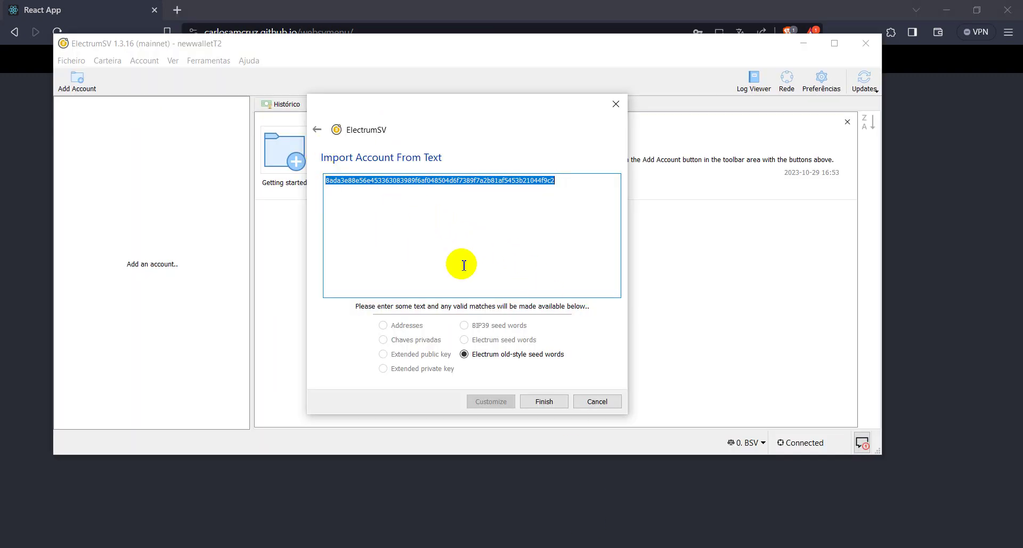
pyautogui.hotkey('ctrl', 'v')
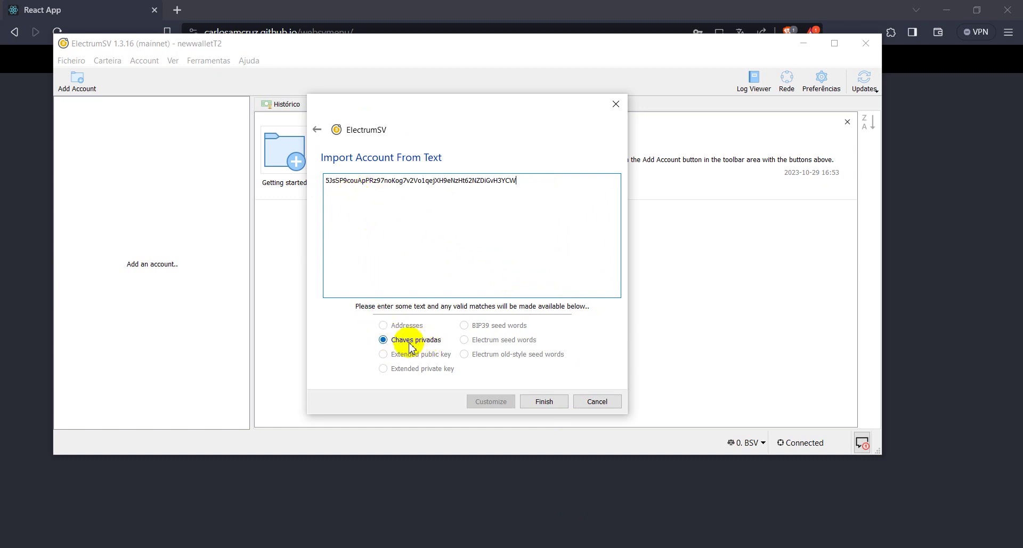
pyautogui.click(543, 408)
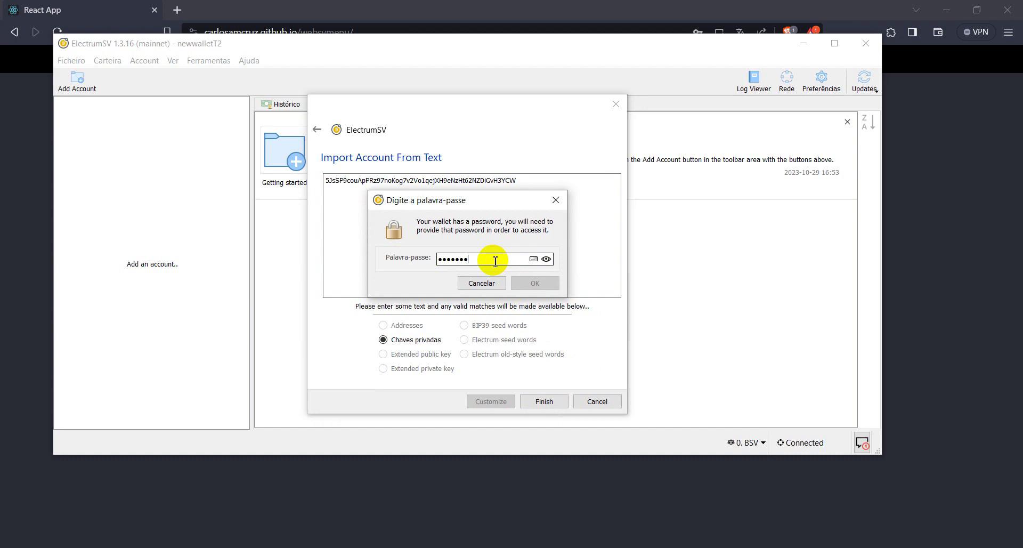
pyautogui.write('•')
pyautogui.click(526, 283)
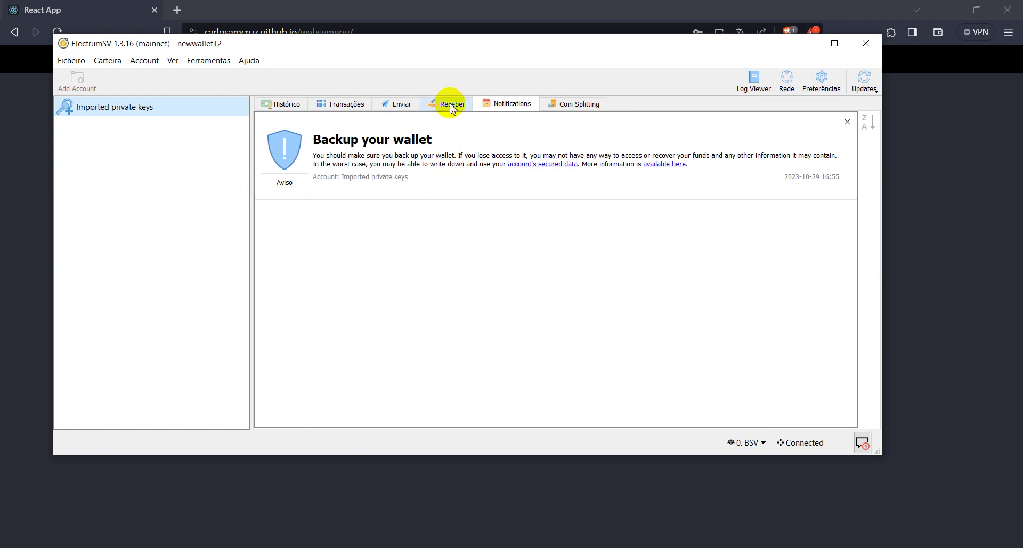
# Step: Display the wallet's Keys view, open the imported P2PKH key's details, and select its address
pyautogui.click(591, 544)
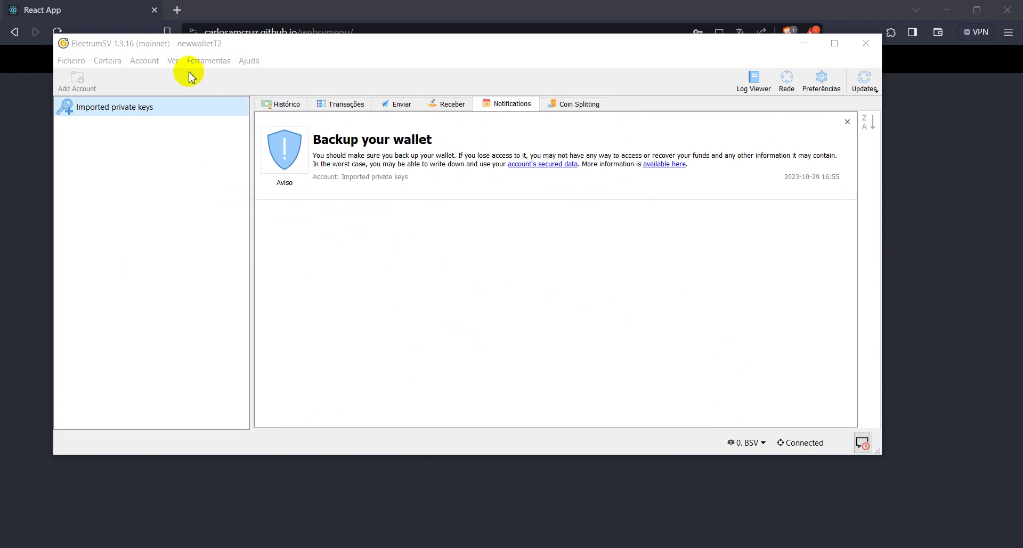
pyautogui.click(173, 63)
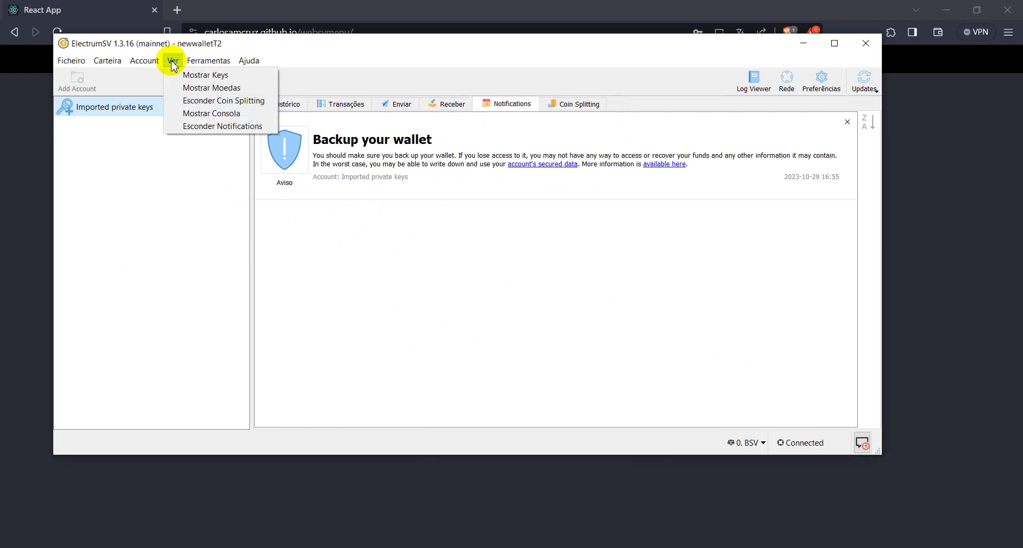
pyautogui.click(195, 77)
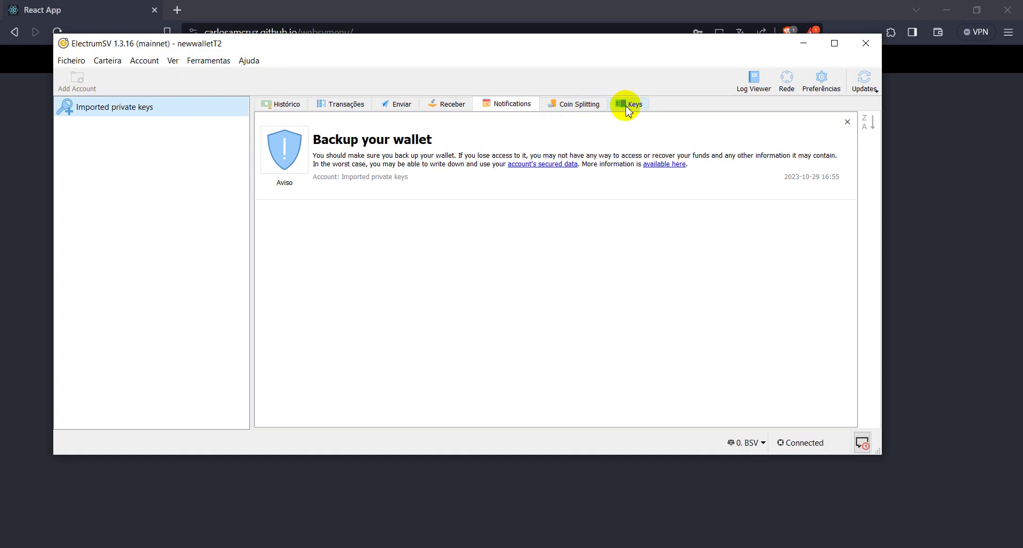
pyautogui.click(627, 109)
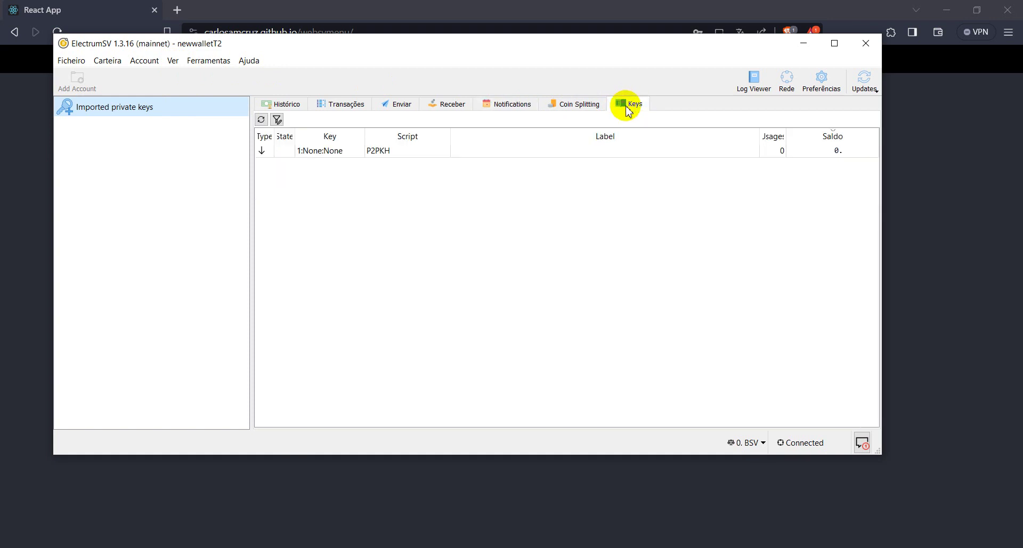
pyautogui.doubleClick(384, 154)
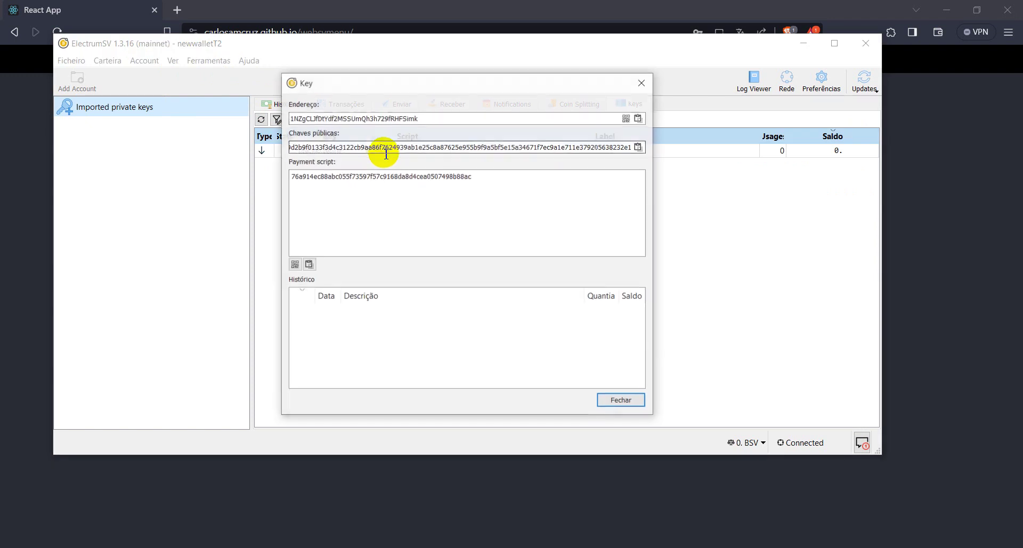
pyautogui.doubleClick(367, 118)
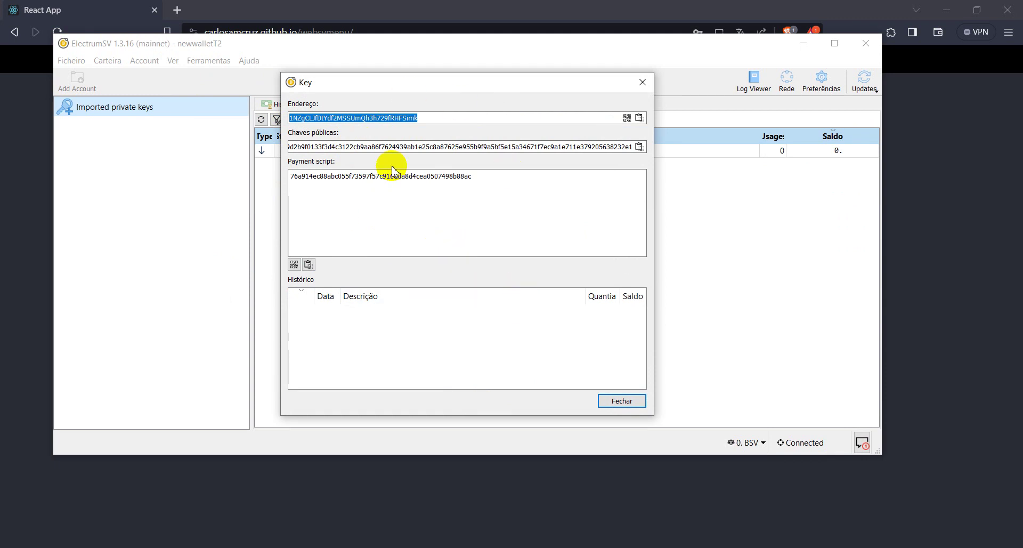
# Step: Switch to the browser and select the whole compressed MainNET WIF key
pyautogui.click(645, 479)
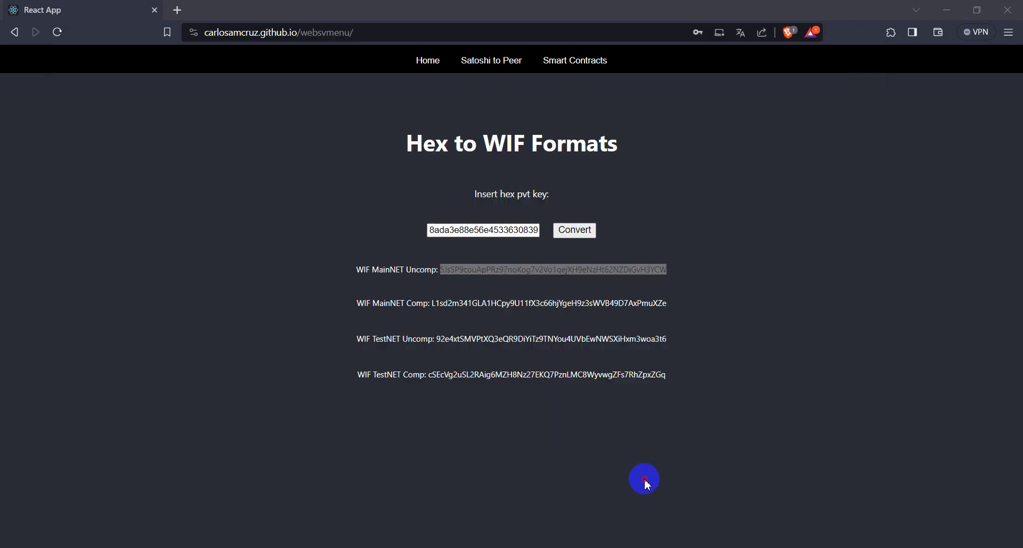
pyautogui.click(484, 299)
pyautogui.doubleClick(461, 303)
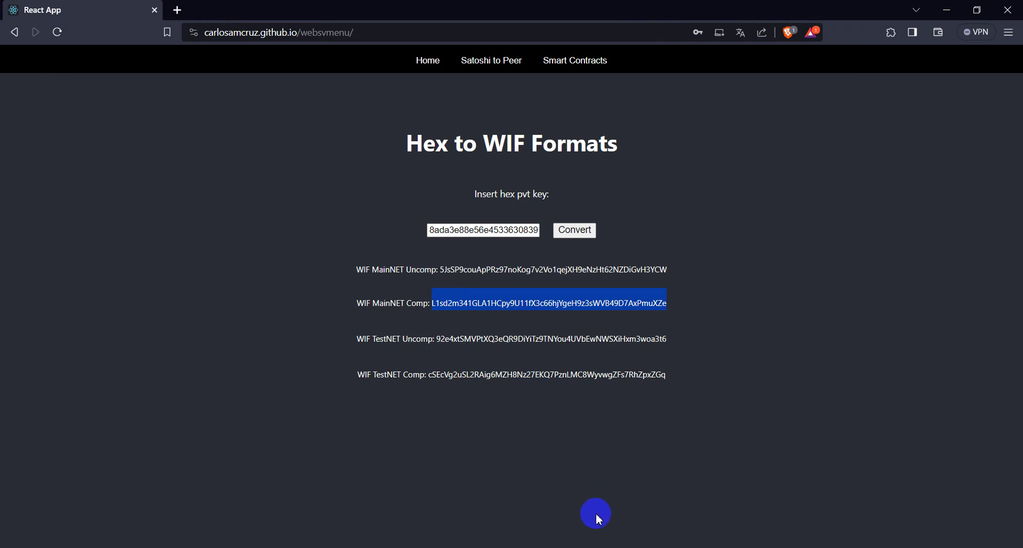
# Step: Switch to ElectrumSV and start a new wallet file named newwalletT3.sqlite in the wallets folder
pyautogui.click(594, 544)
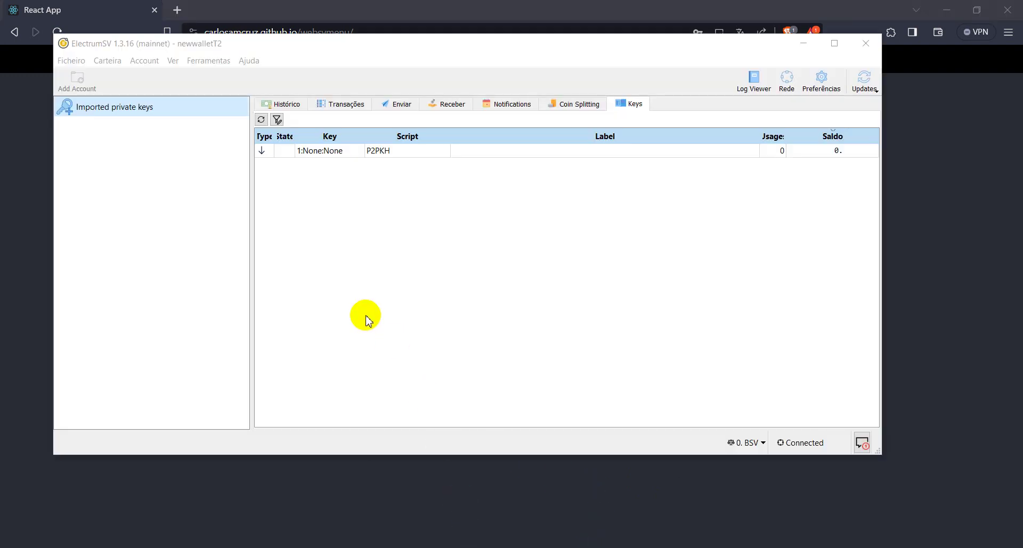
pyautogui.click(71, 61)
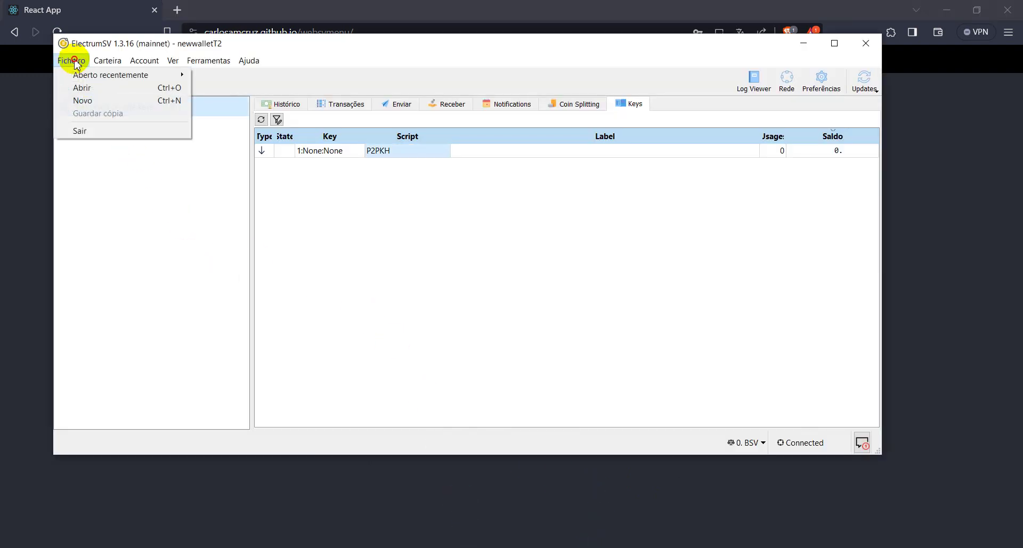
pyautogui.click(80, 101)
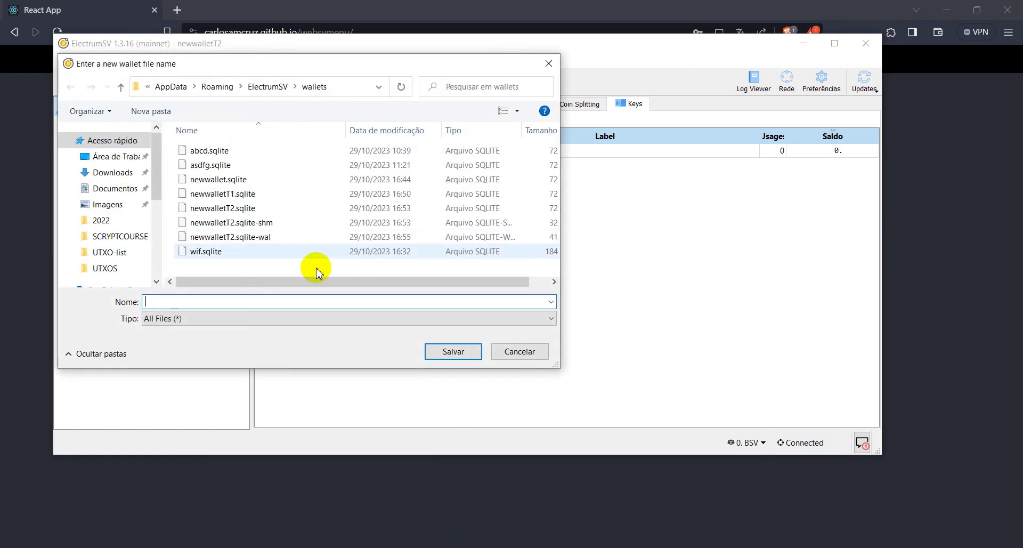
pyautogui.click(247, 237)
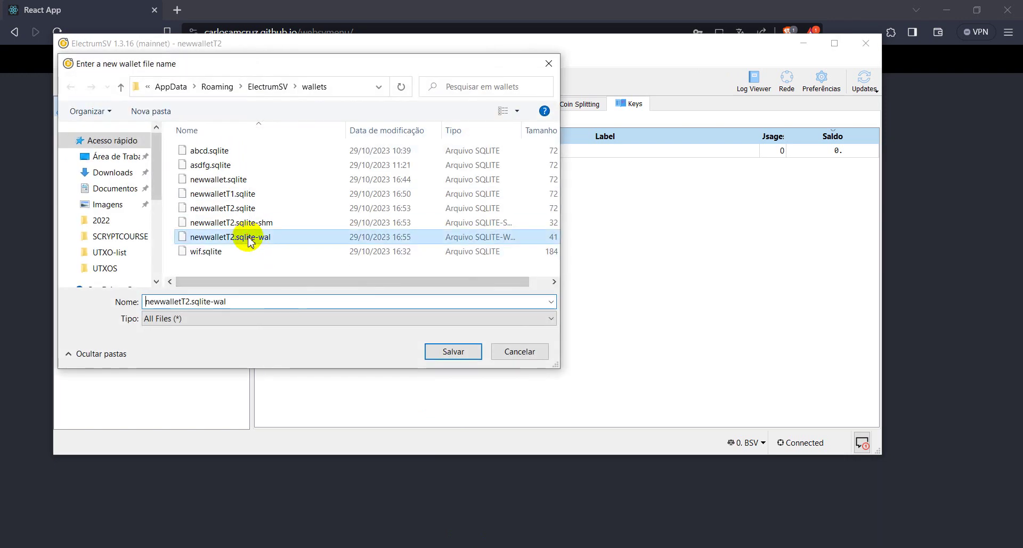
pyautogui.click(245, 208)
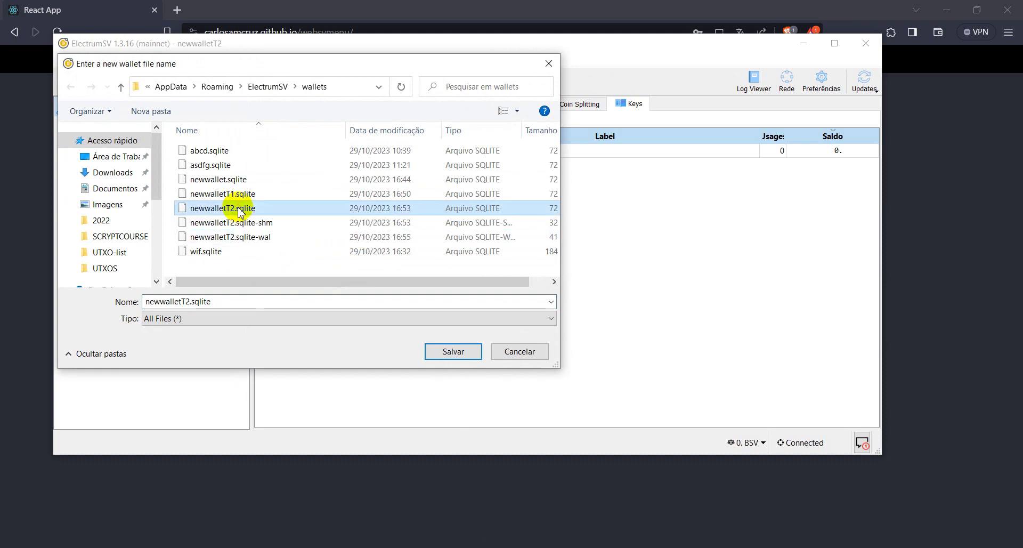
pyautogui.doubleClick(187, 301)
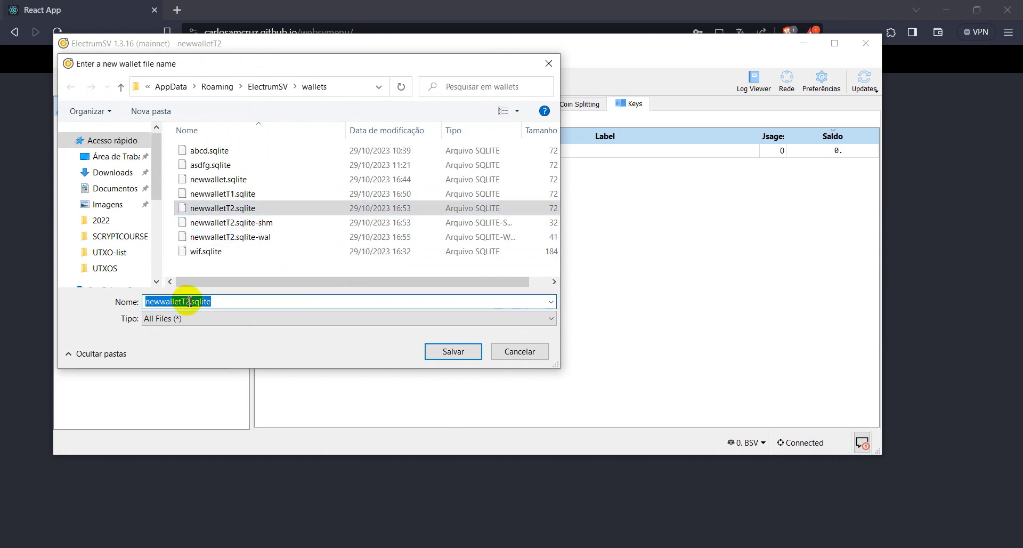
pyautogui.click(189, 302)
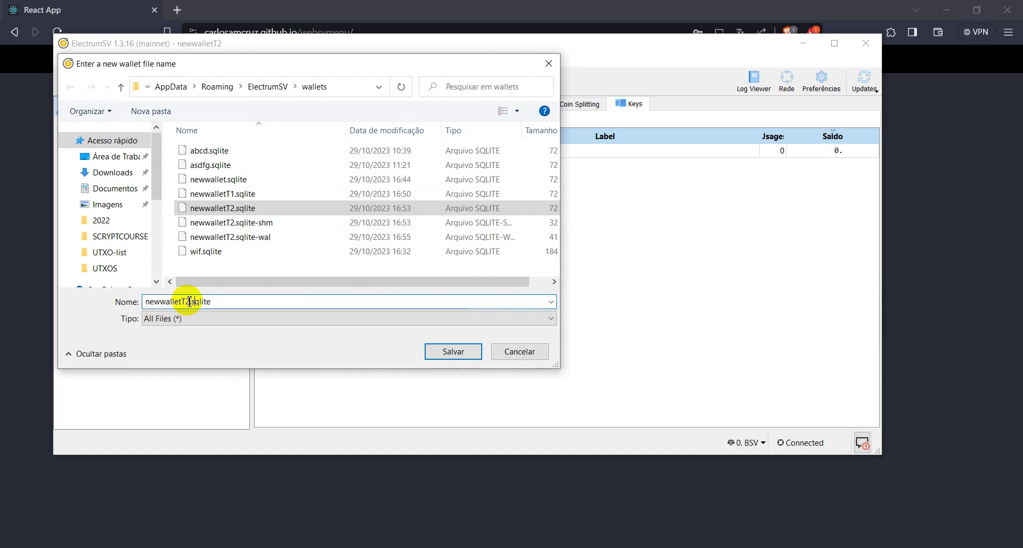
pyautogui.press('BackSpace')
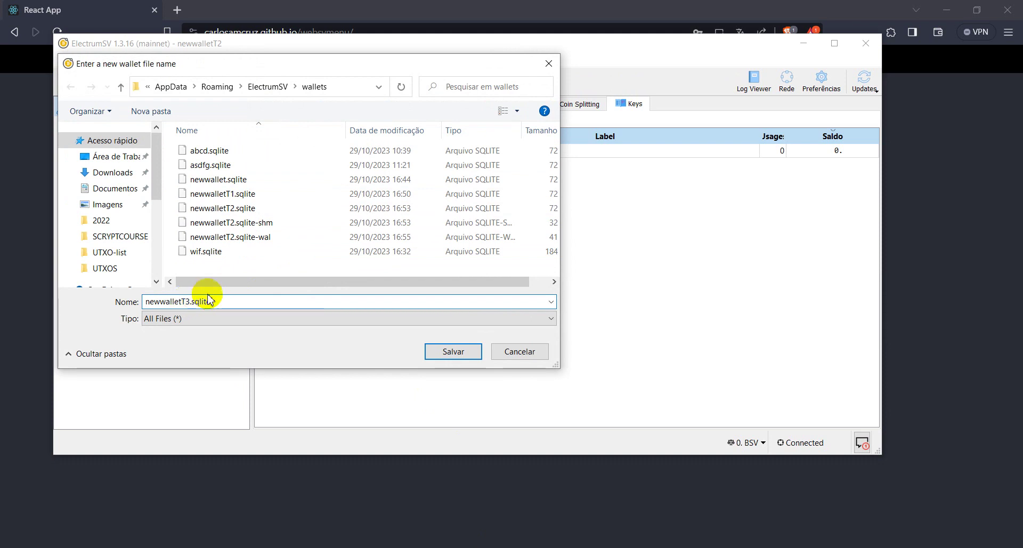
pyautogui.click(445, 353)
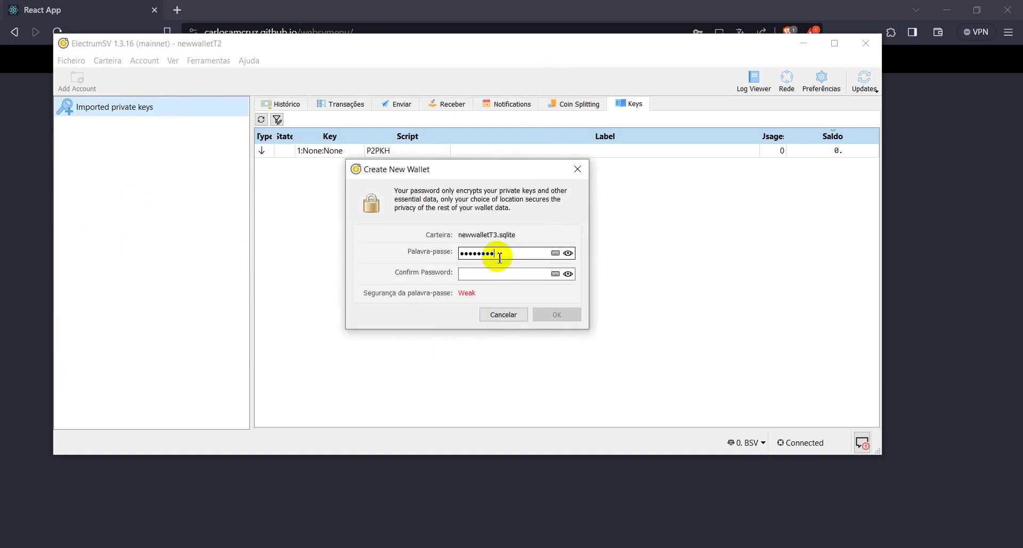
# Step: Enter and confirm the new wallet's password, try to create the wallet, and dismiss the dialog that follows
pyautogui.click(502, 274)
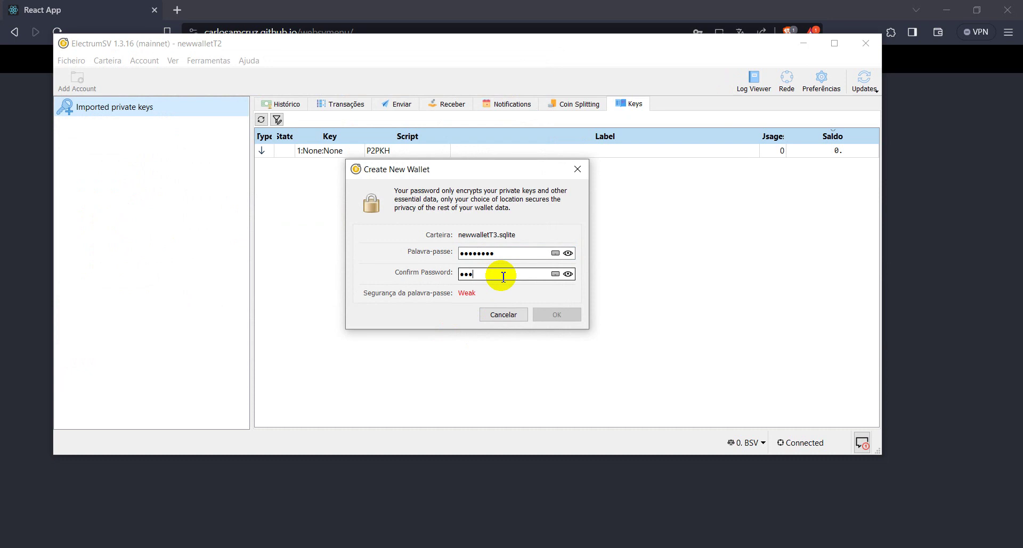
pyautogui.write('••••••••')
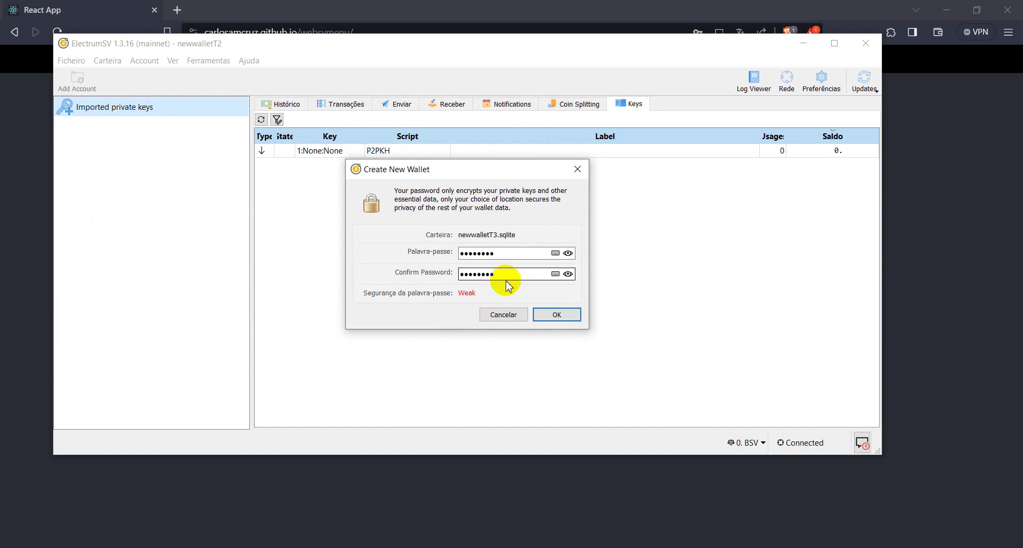
pyautogui.click(554, 316)
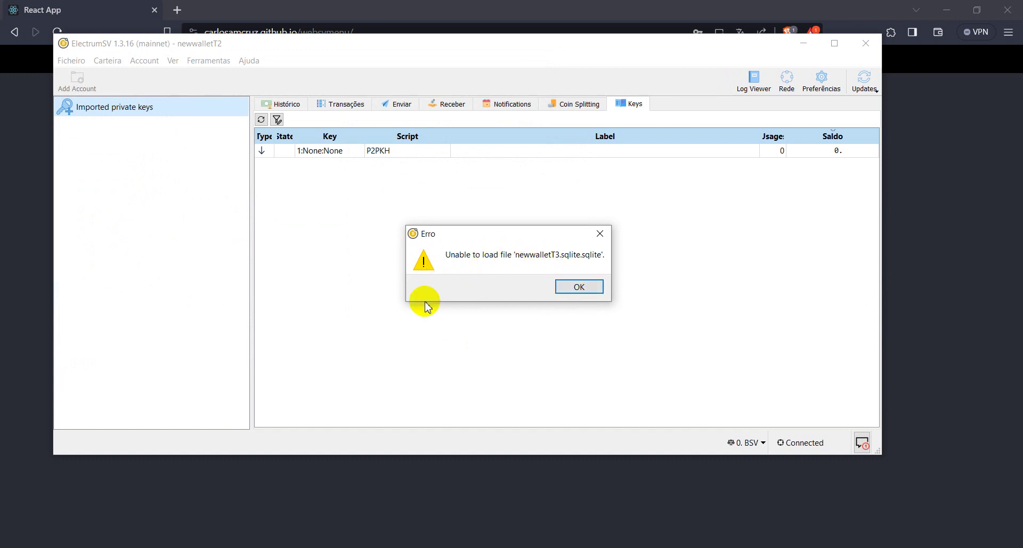
pyautogui.click(579, 287)
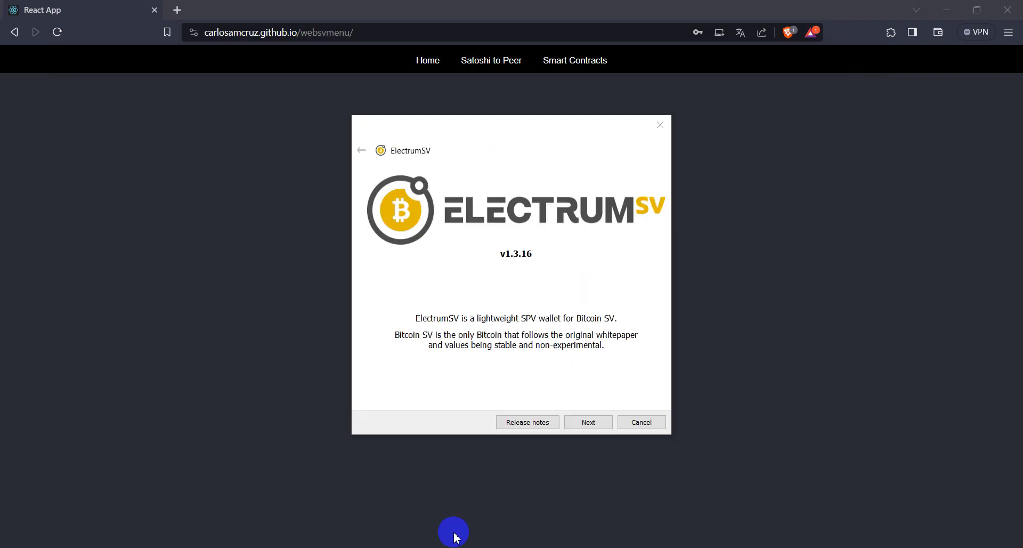
# Step: Start a new wallet file named newwalletT4.sqlite in the wallets folder, declining to overwrite newwalletT3.sqlite
pyautogui.click(589, 422)
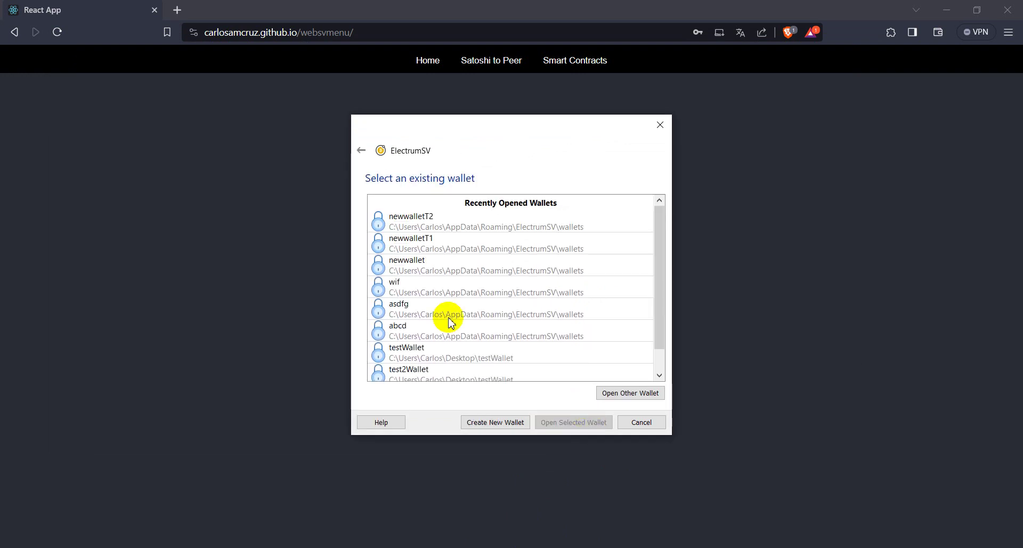
pyautogui.click(491, 426)
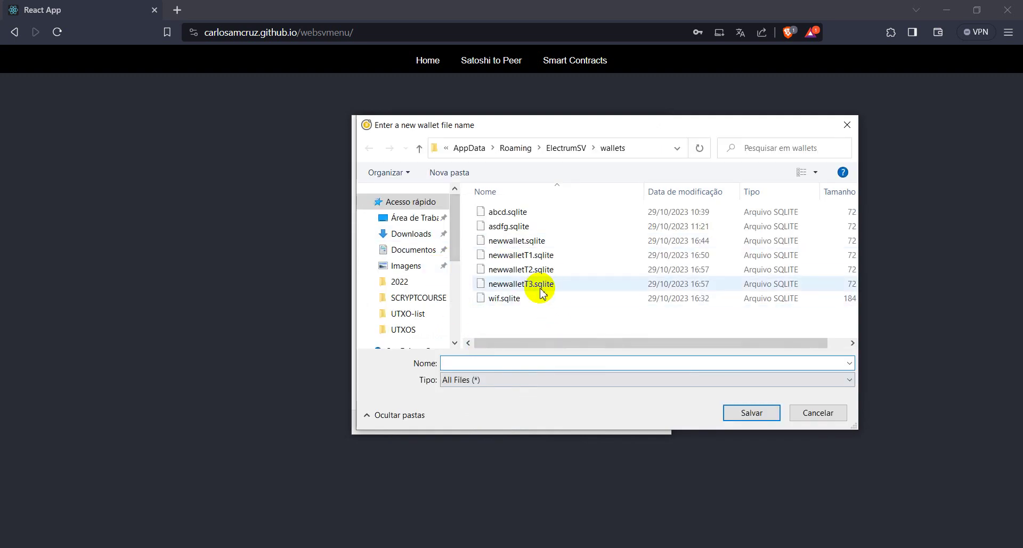
pyautogui.click(533, 288)
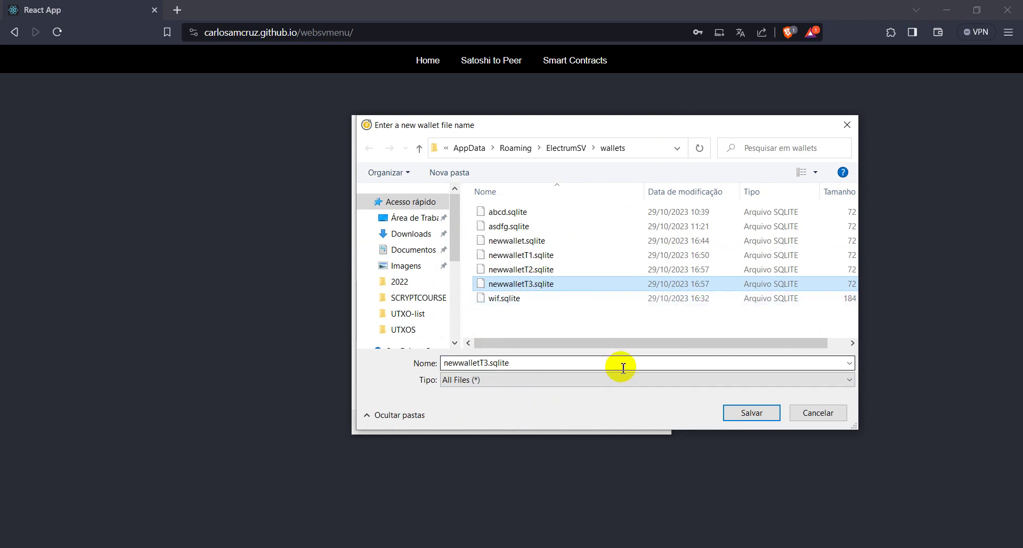
pyautogui.click(751, 412)
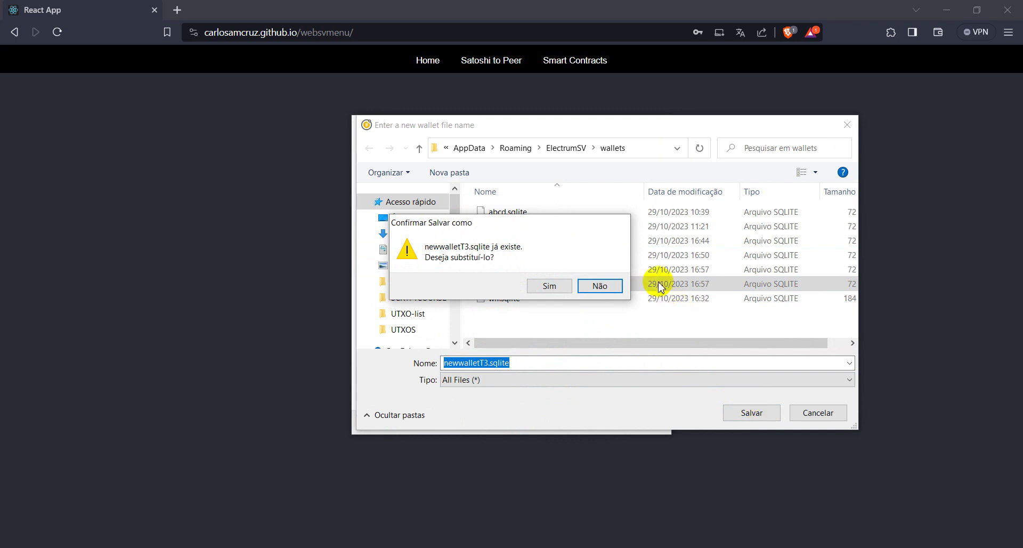
pyautogui.click(617, 287)
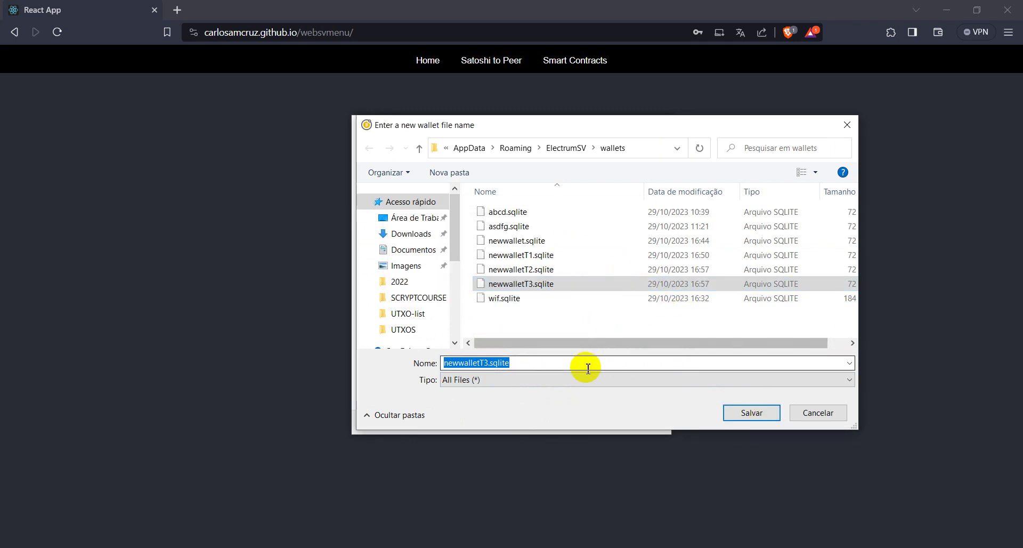
pyautogui.click(589, 367)
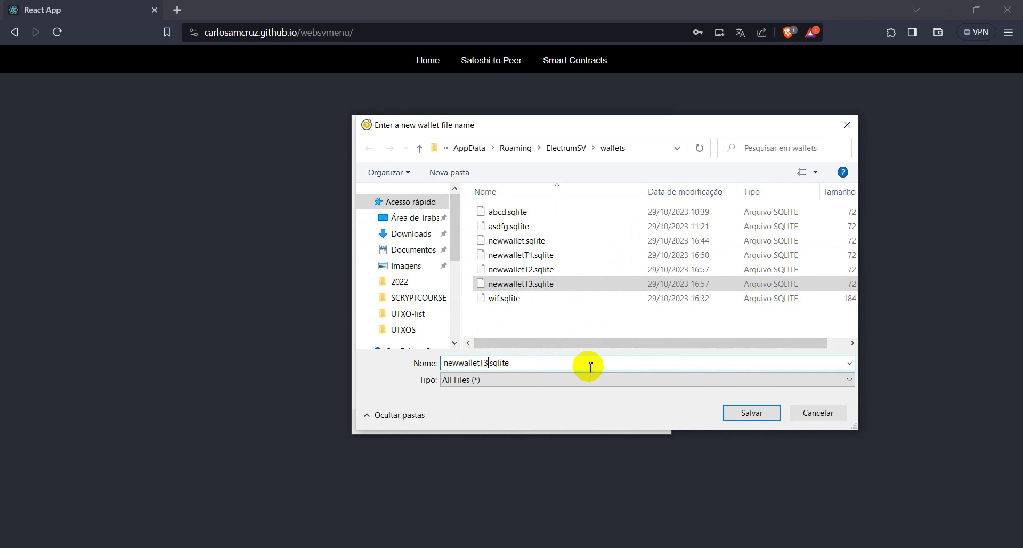
pyautogui.press('BackSpace')
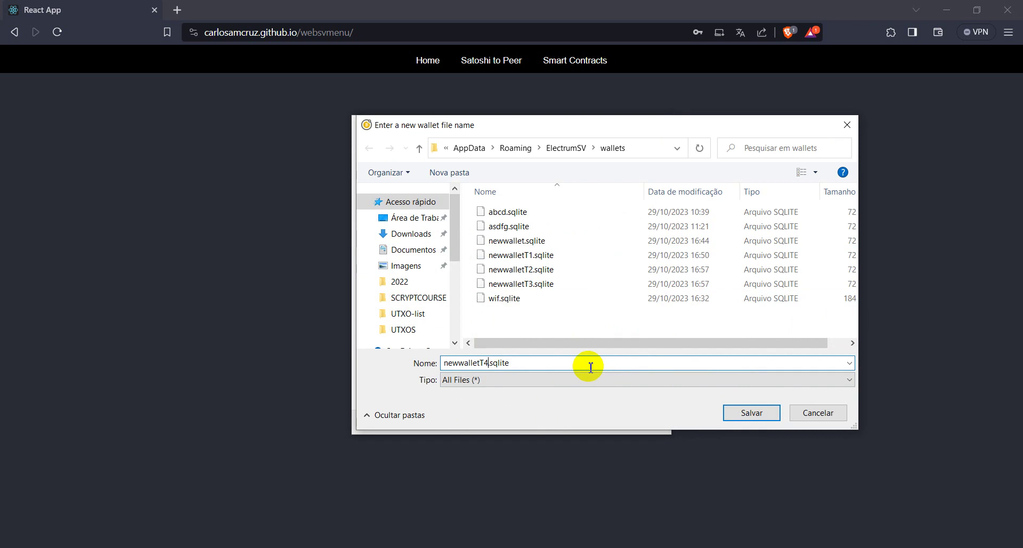
pyautogui.click(751, 412)
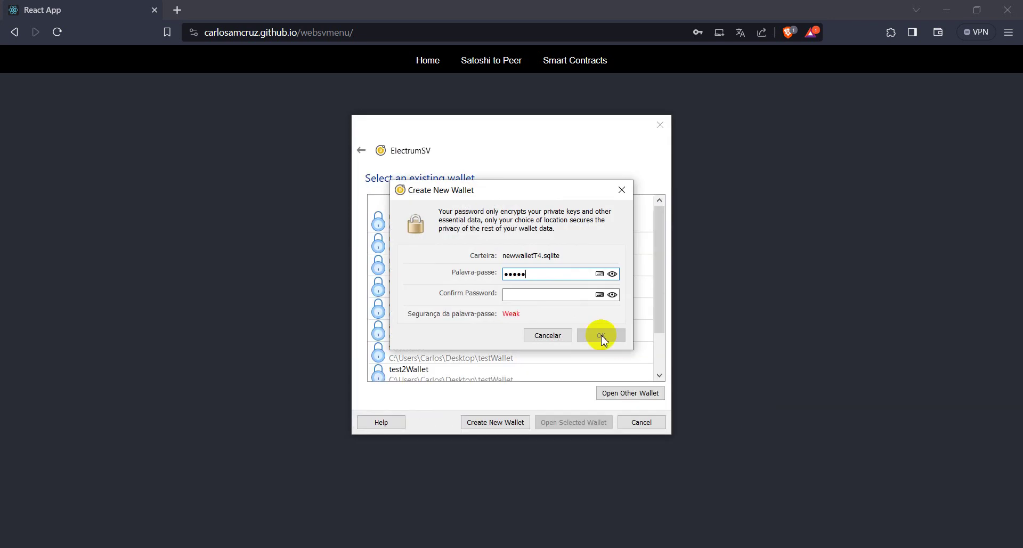
# Step: Enter and confirm the new wallet's password and create the wallet
pyautogui.click(520, 294)
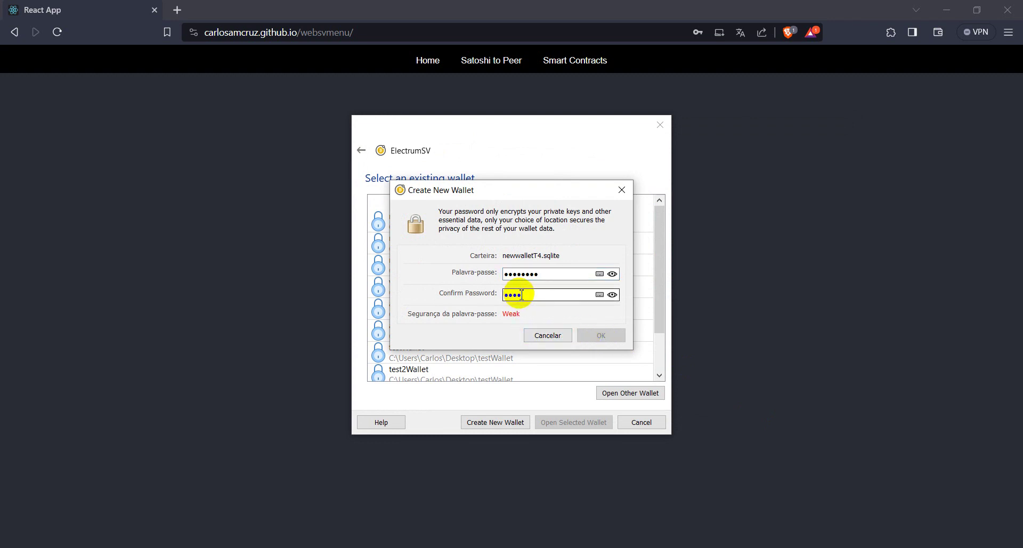
pyautogui.write('••••••••')
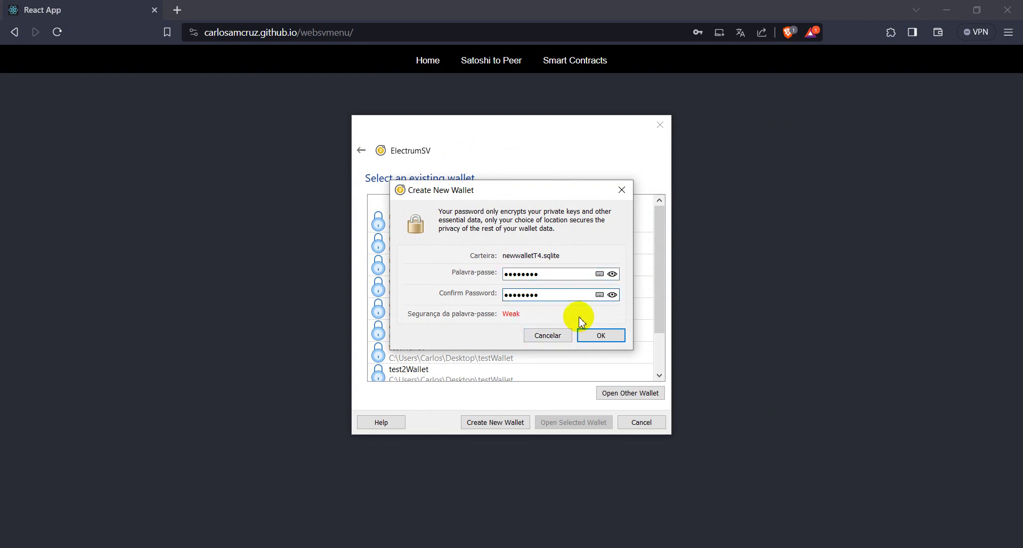
pyautogui.click(591, 334)
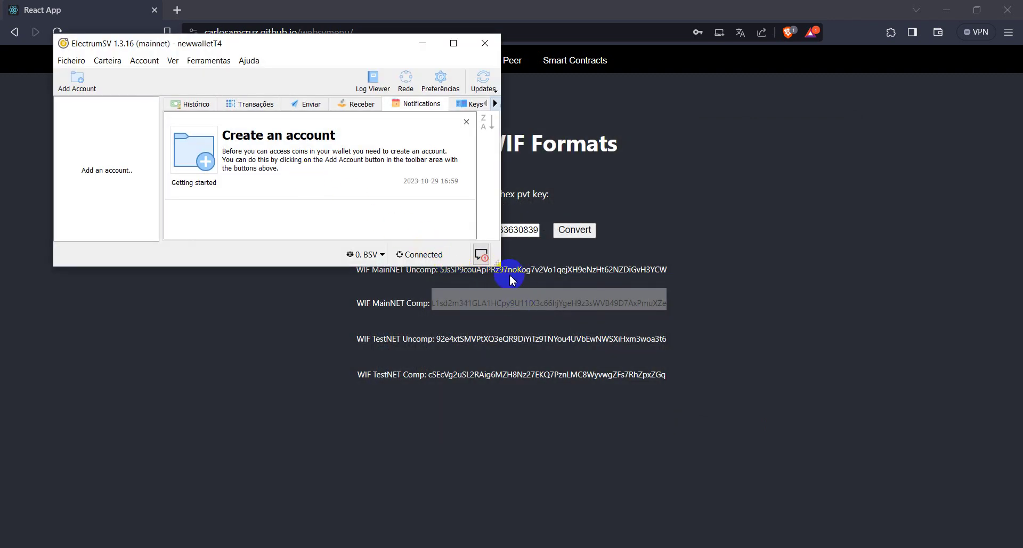
# Step: Switch to the browser and copy the whole compressed MainNET WIF key
pyautogui.click(554, 317)
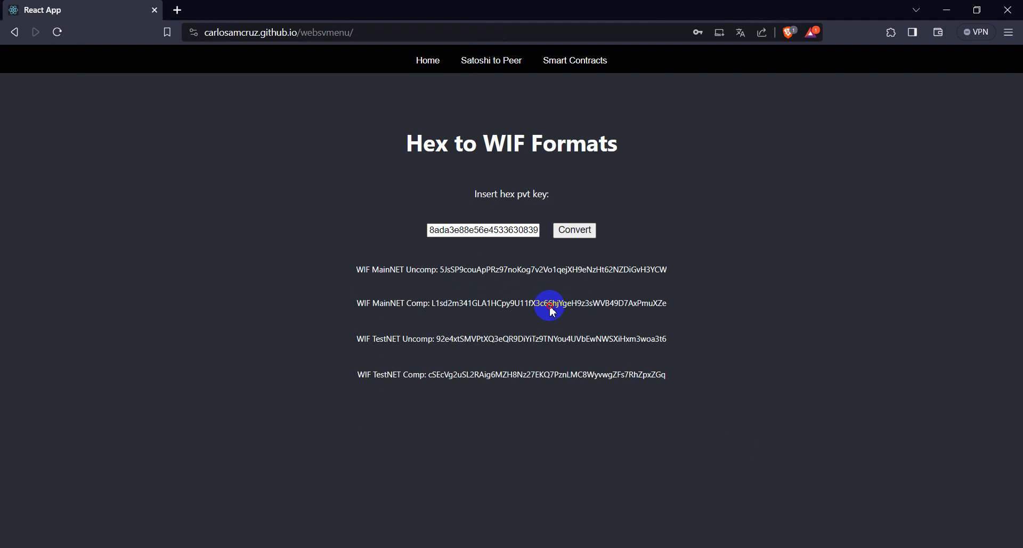
pyautogui.doubleClick(550, 303)
pyautogui.hotkey('ctrl', 'c')
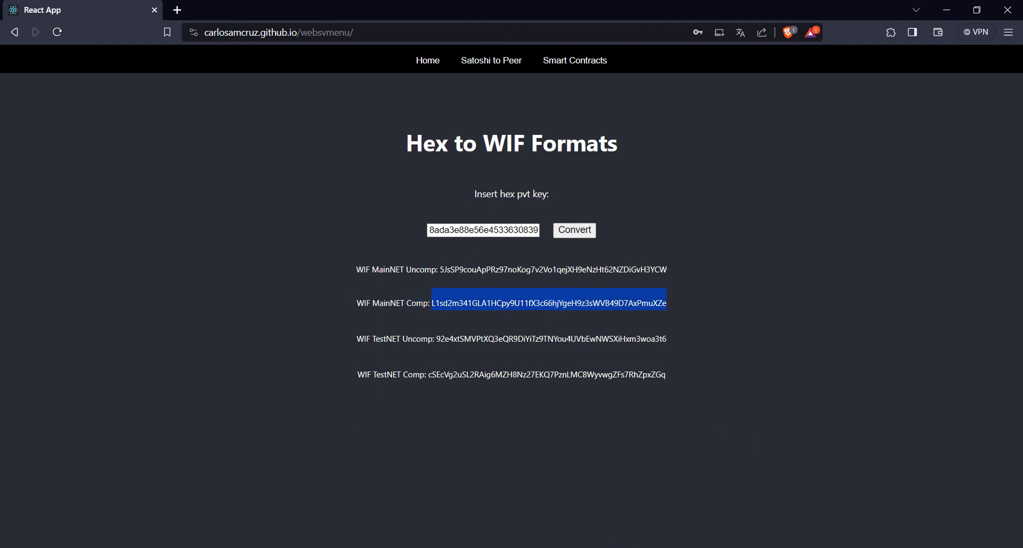
# Step: Switch to ElectrumSV, enlarge the wallet window, and import the copied WIF private key as an account from text, authorising with the wallet password
pyautogui.hotkey('alt', 'Tab')
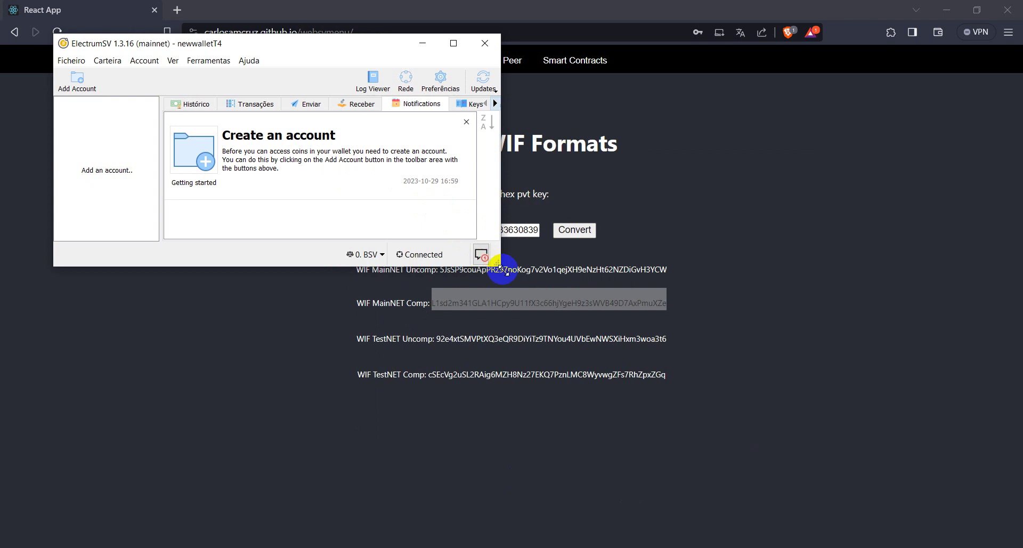
pyautogui.moveTo(499, 261); pyautogui.dragTo(767, 457)
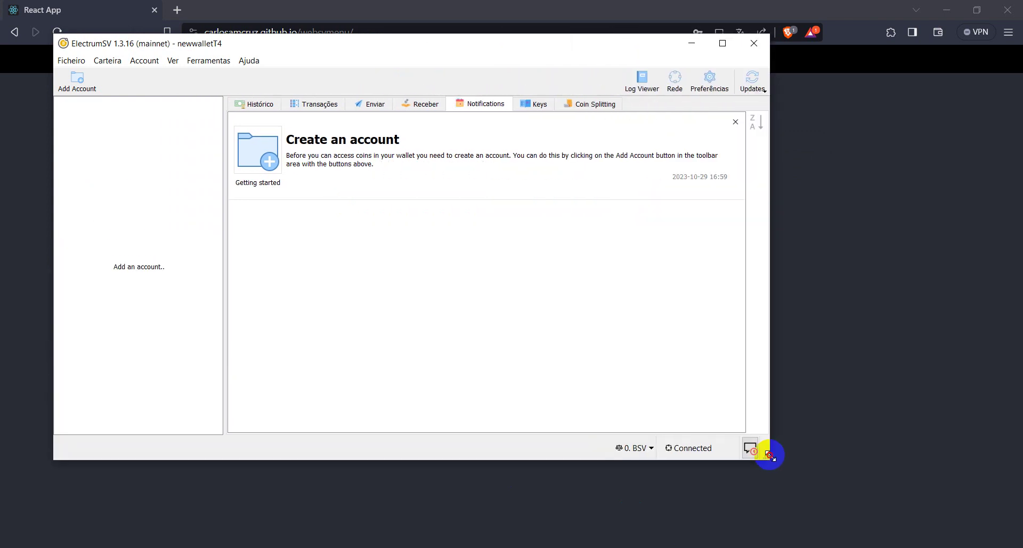
pyautogui.click(77, 80)
pyautogui.click(347, 243)
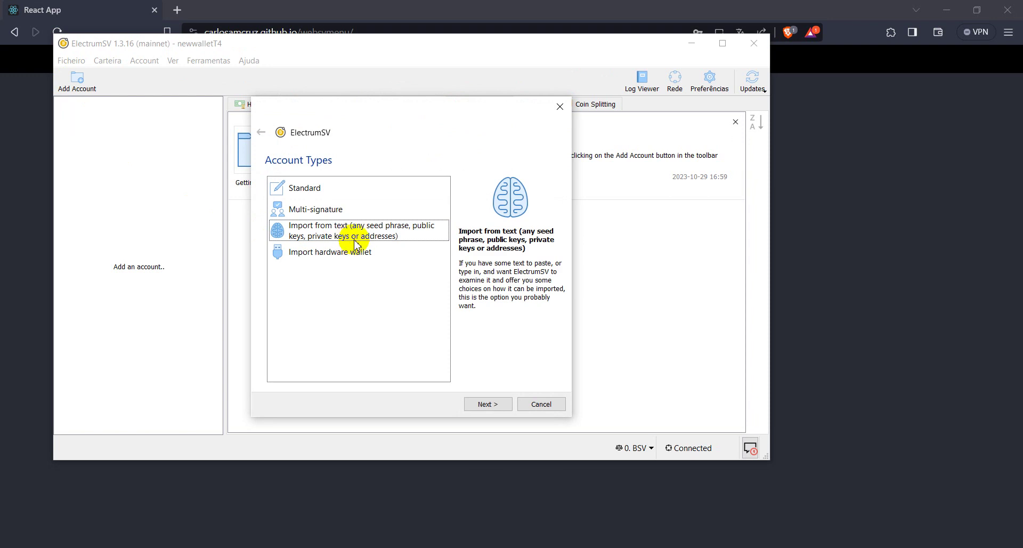
pyautogui.click(486, 403)
pyautogui.hotkey('ctrl', 'v')
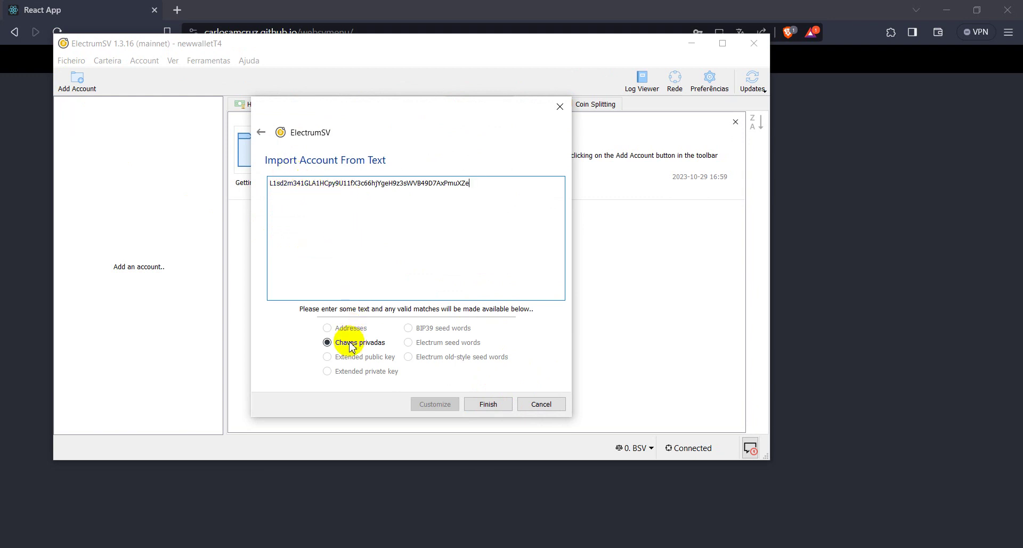
pyautogui.click(488, 404)
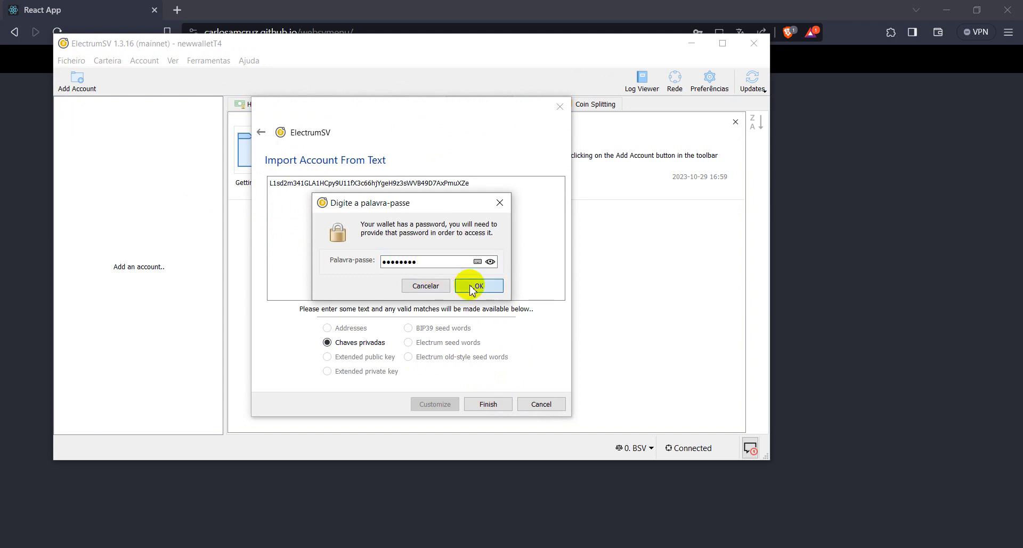
pyautogui.click(471, 287)
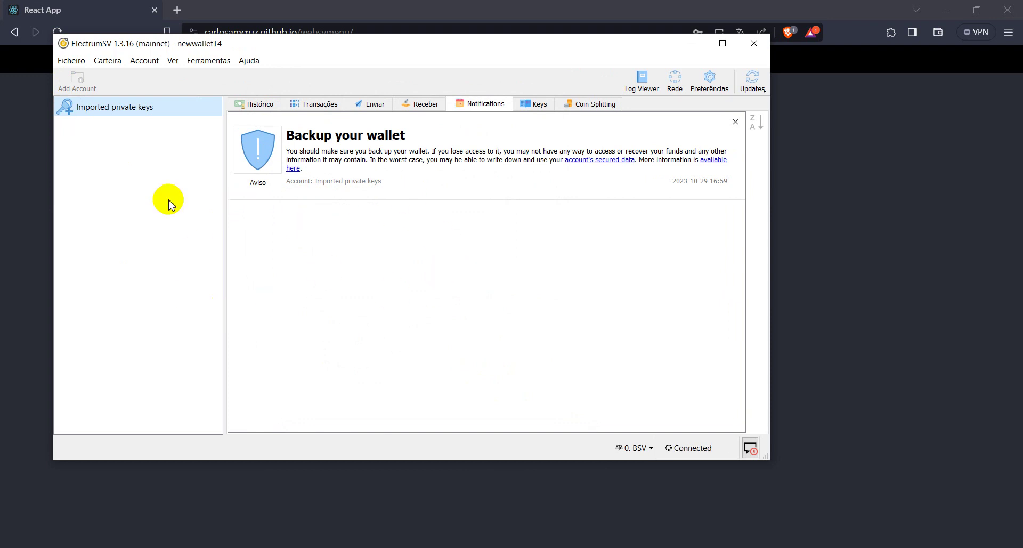
# Step: Display the newwalletT4 wallet's Keys view and open the imported P2PKH key's details
pyautogui.click(538, 105)
pyautogui.doubleClick(354, 150)
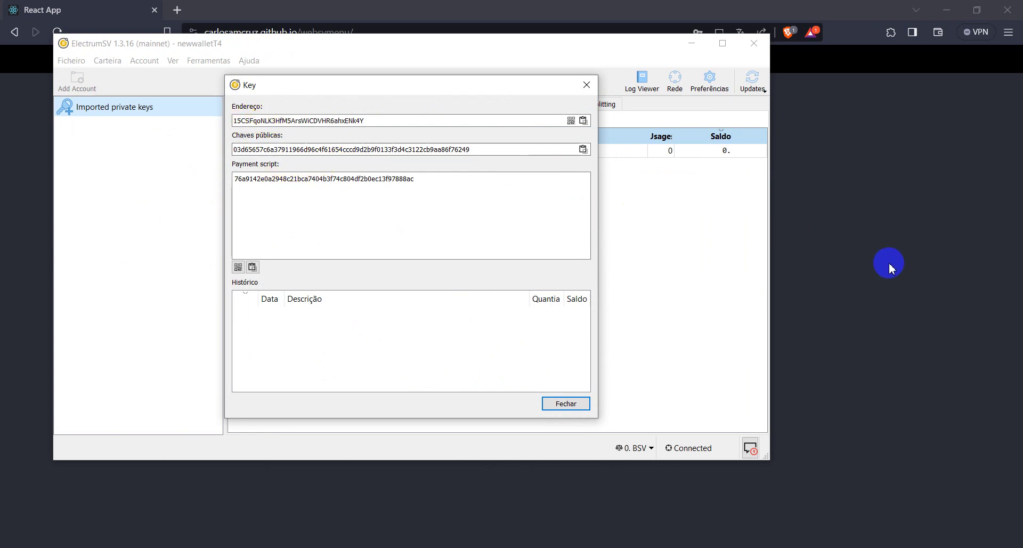
# Step: Switch to the browser and go from the Hex to WIF Formats page to the Access Console page
pyautogui.click(889, 266)
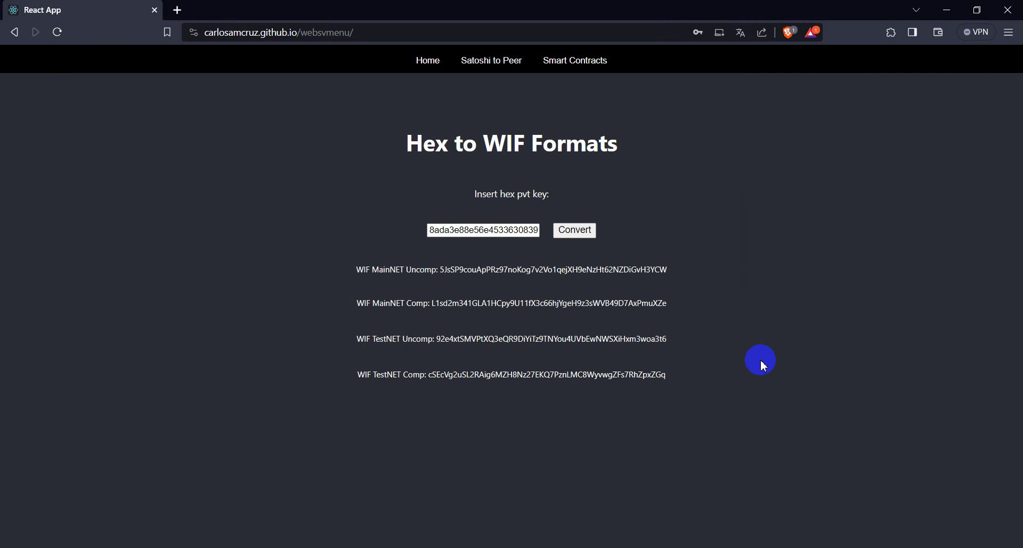
pyautogui.click(476, 229)
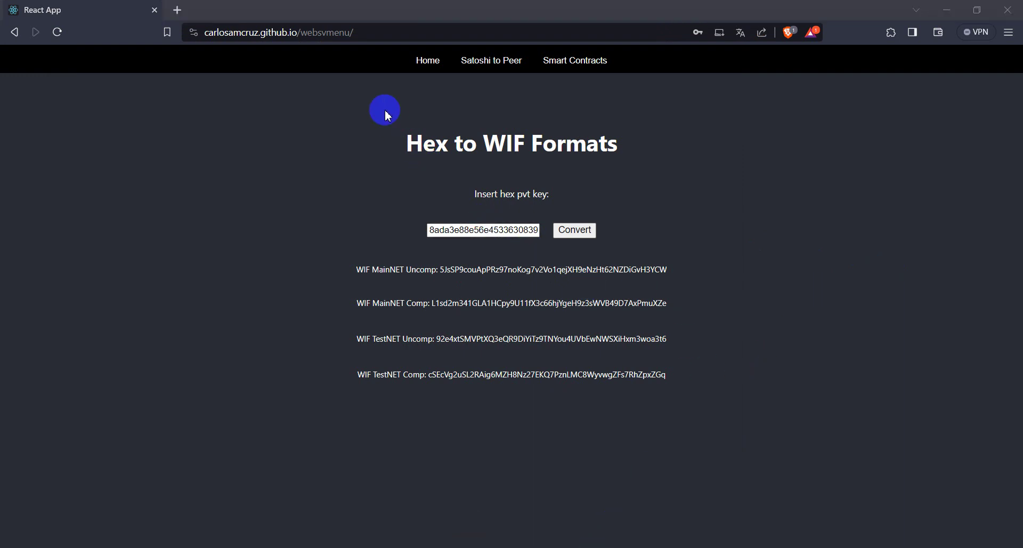
pyautogui.click(420, 69)
pyautogui.click(429, 77)
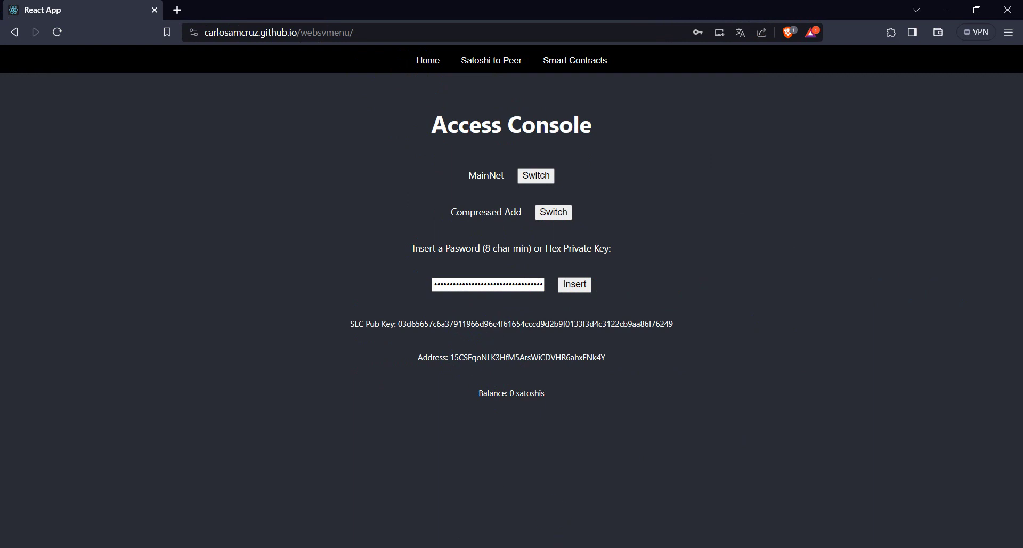
# Step: Compare the wallet key's details with the console's compressed address, and switch the Access Console to the uncompressed address
pyautogui.moveTo(572, 543)
pyautogui.click(569, 503)
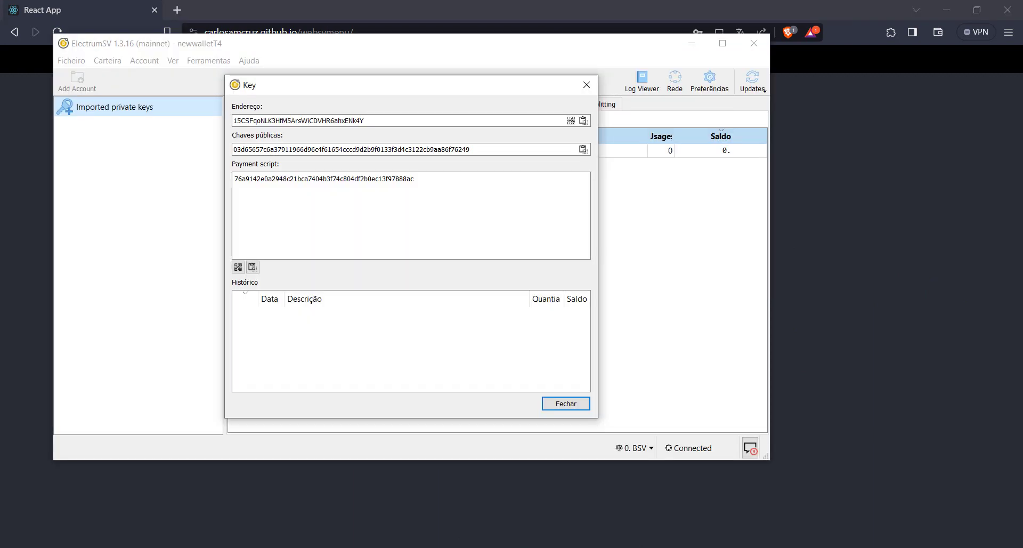
pyautogui.click(470, 481)
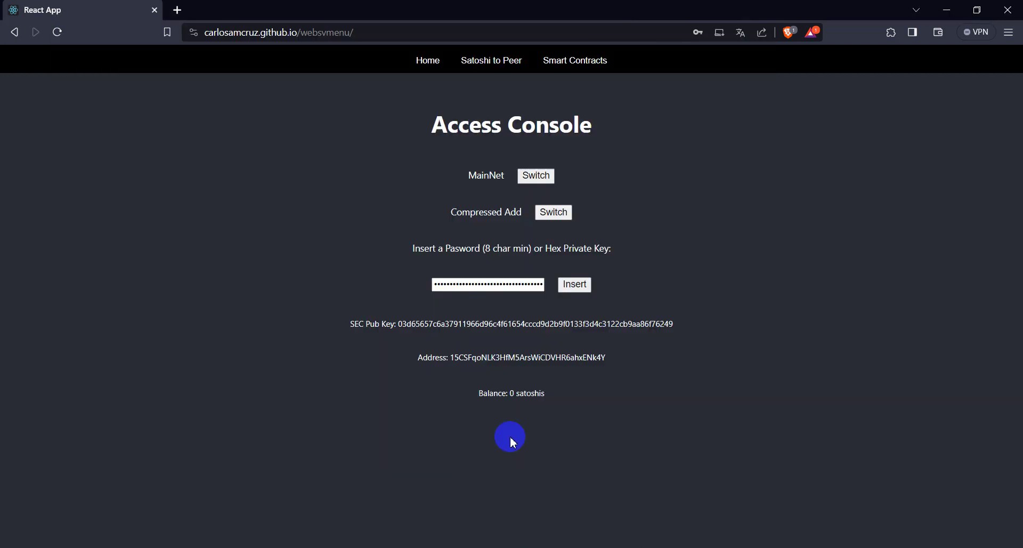
pyautogui.click(563, 218)
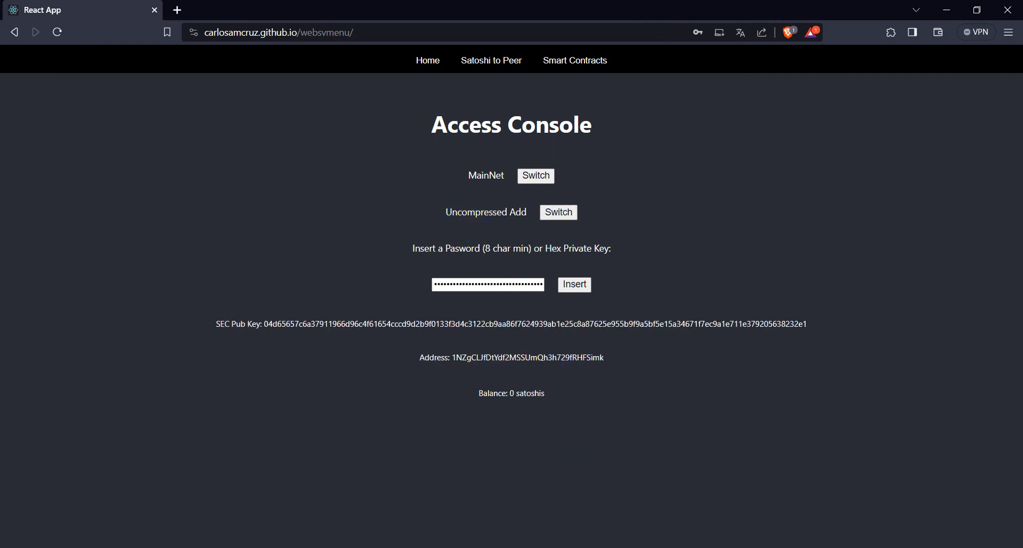
# Step: Switch to ElectrumSV, close the key details, and open the recent wallet newwalletT2 with its wallet password
pyautogui.hotkey('alt', 'Tab')
pyautogui.click(566, 405)
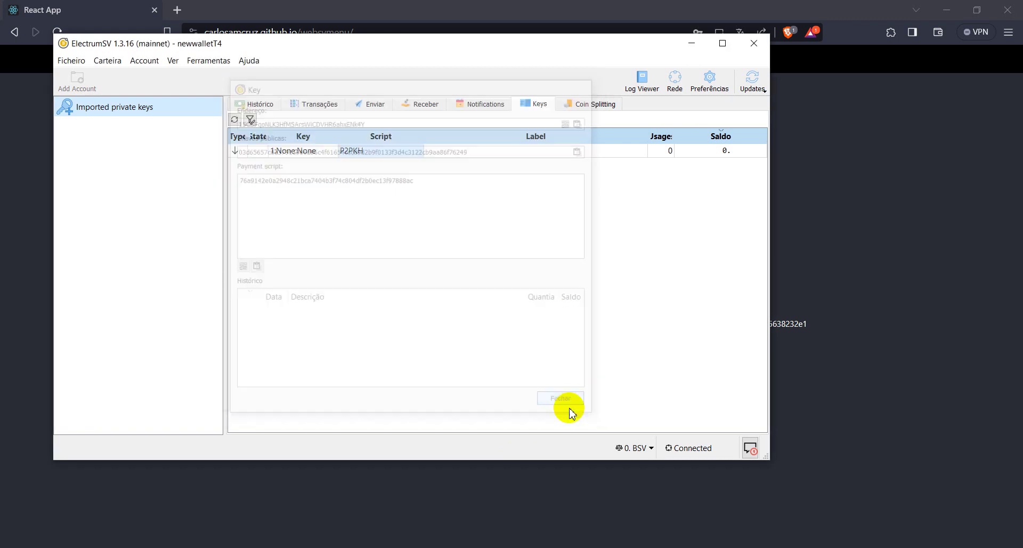
pyautogui.click(72, 60)
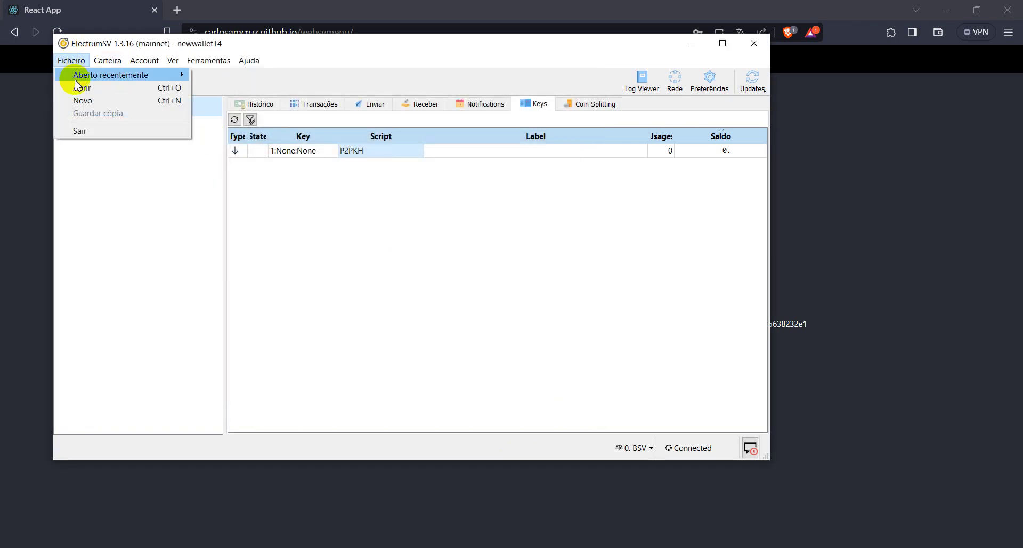
pyautogui.moveTo(80, 75)
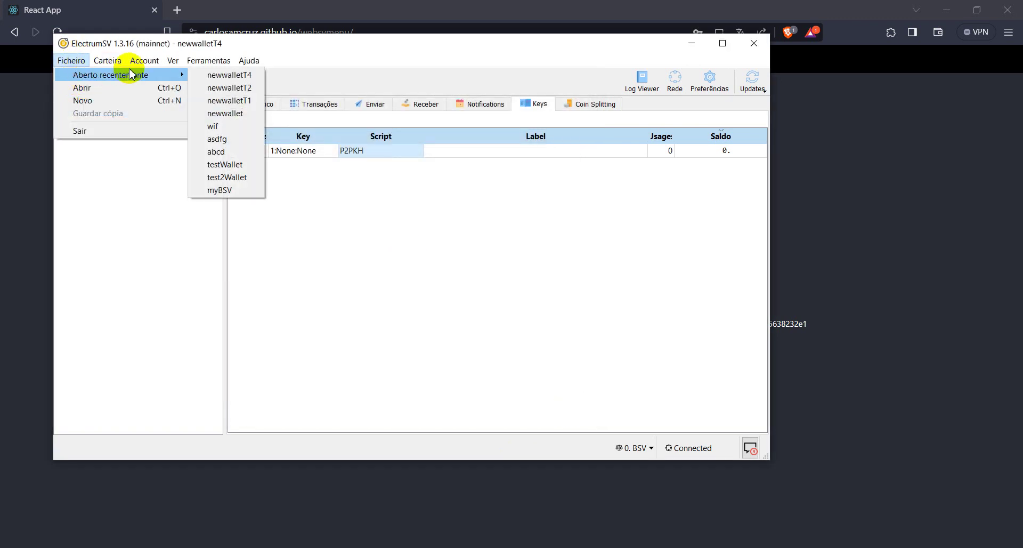
pyautogui.click(247, 88)
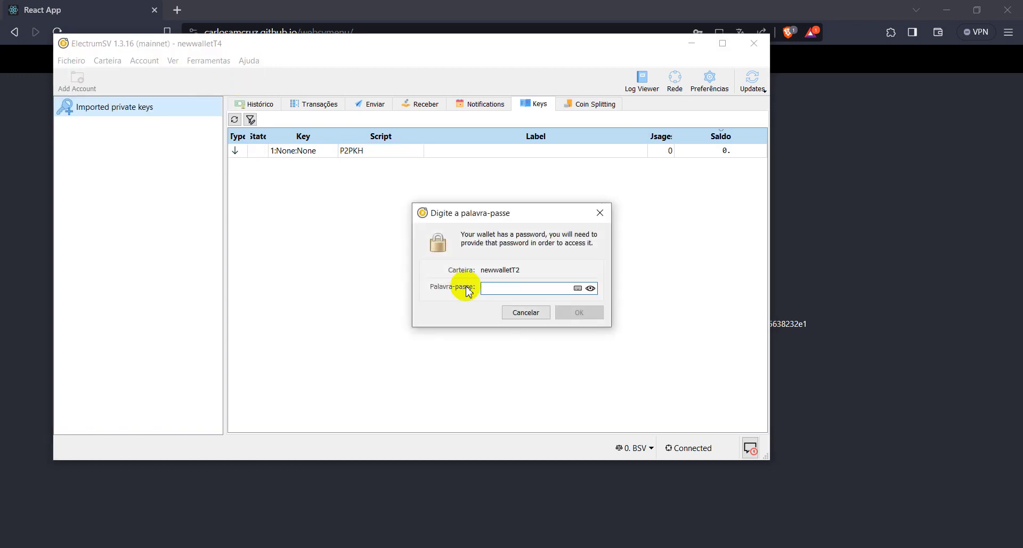
pyautogui.click(501, 289)
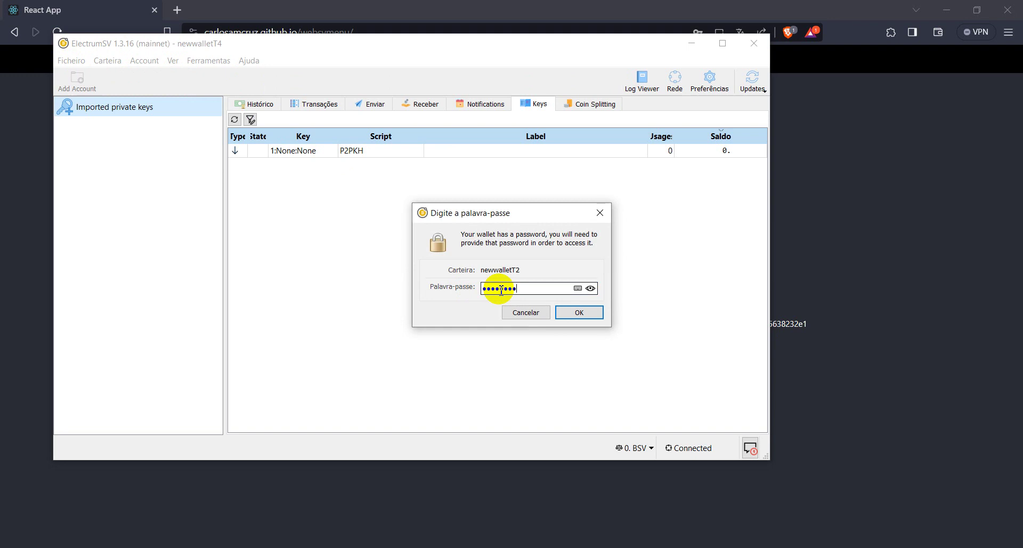
pyautogui.click(567, 311)
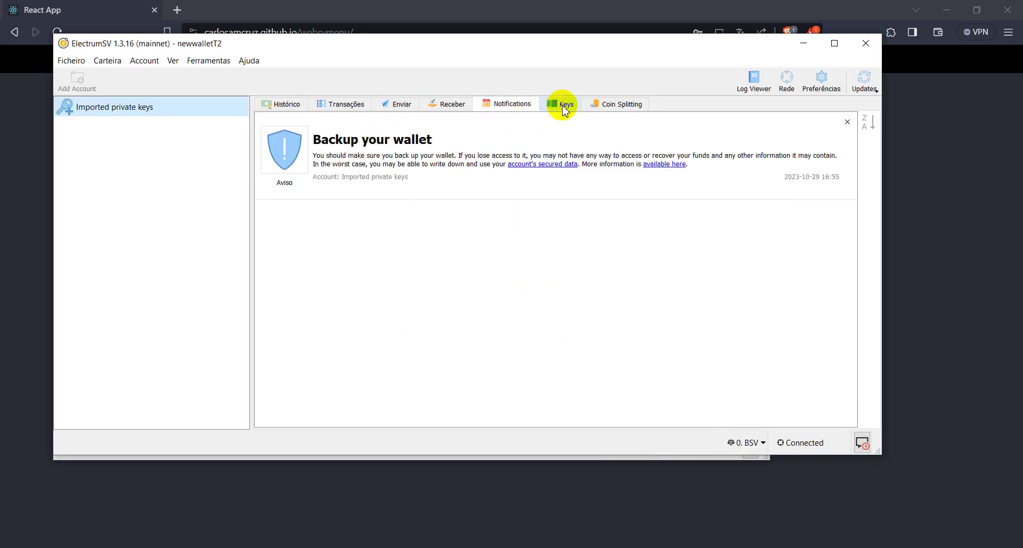
# Step: Display the newwalletT2 wallet's Keys view, open its P2PKH key's details, and select the address
pyautogui.click(564, 111)
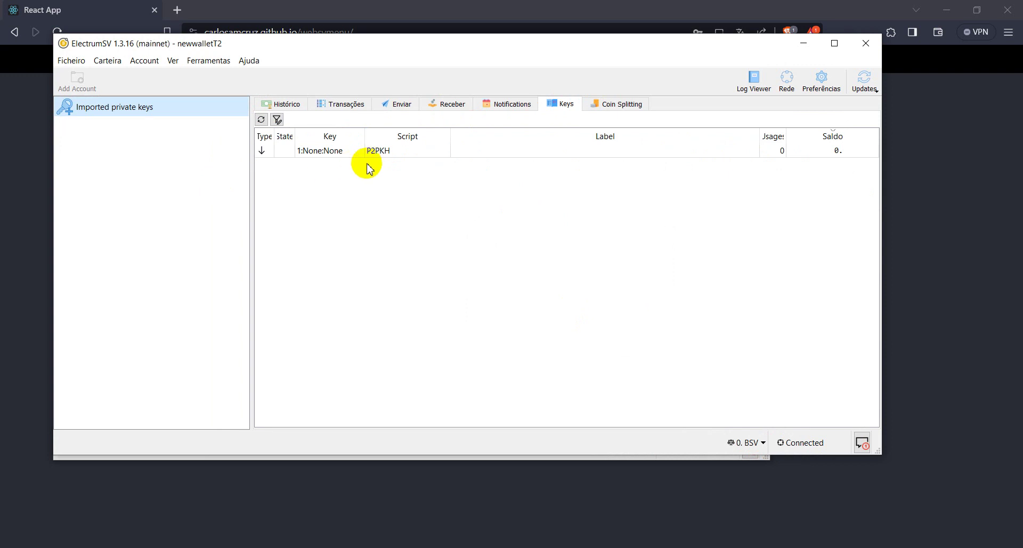
pyautogui.doubleClick(381, 151)
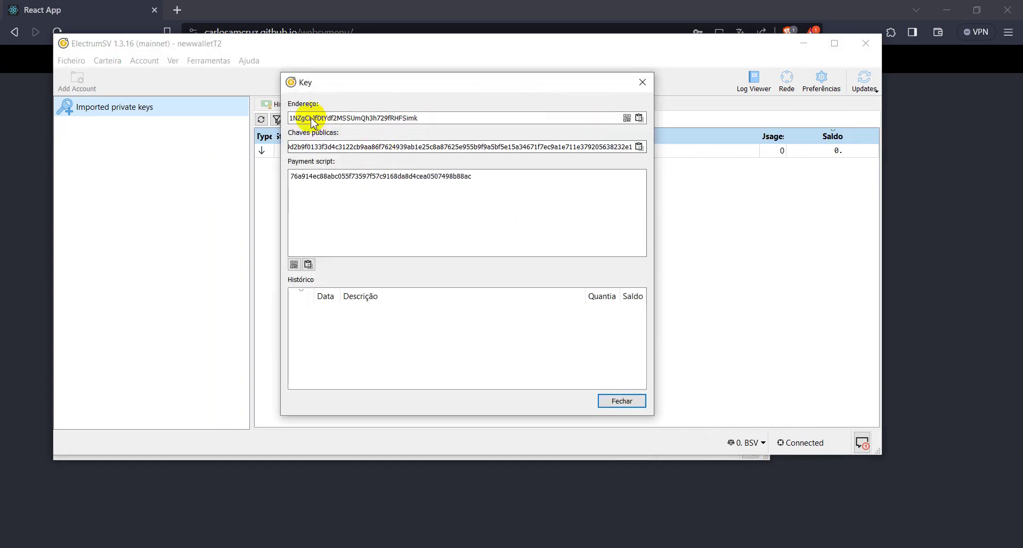
pyautogui.doubleClick(313, 120)
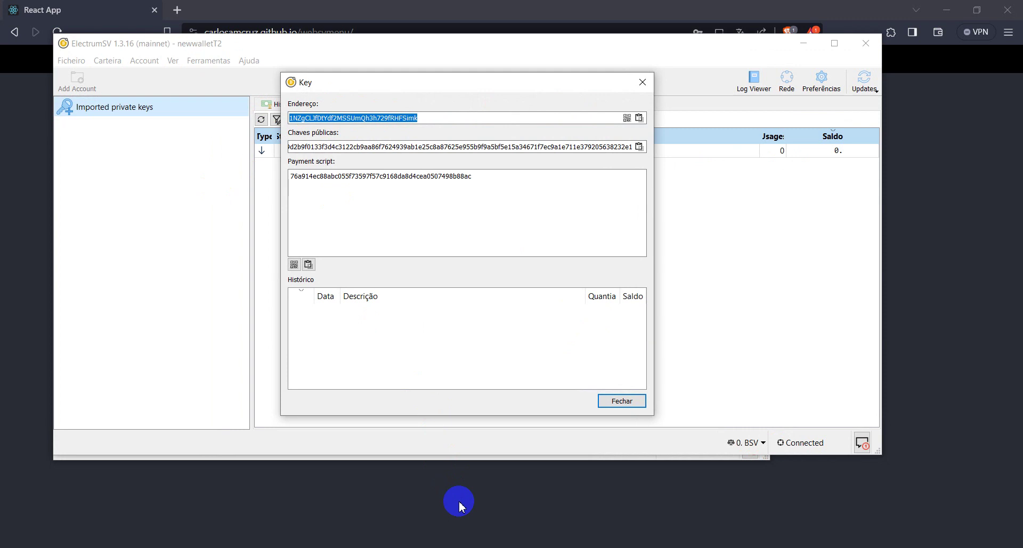
# Step: Leave the key details to examine newwalletT2's Histórico and Transações views, and switch back to the Access Console page in the browser
pyautogui.click(765, 337)
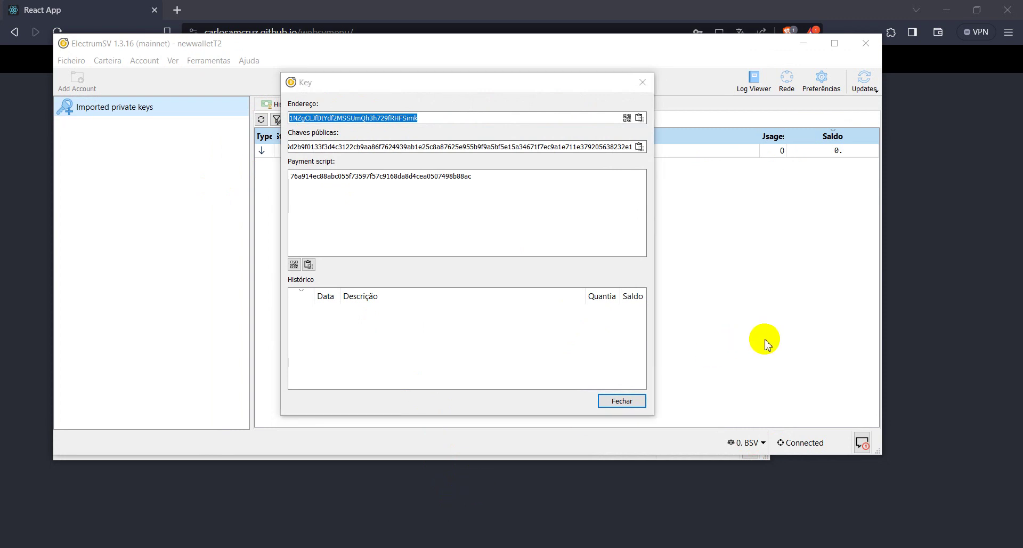
pyautogui.click(634, 399)
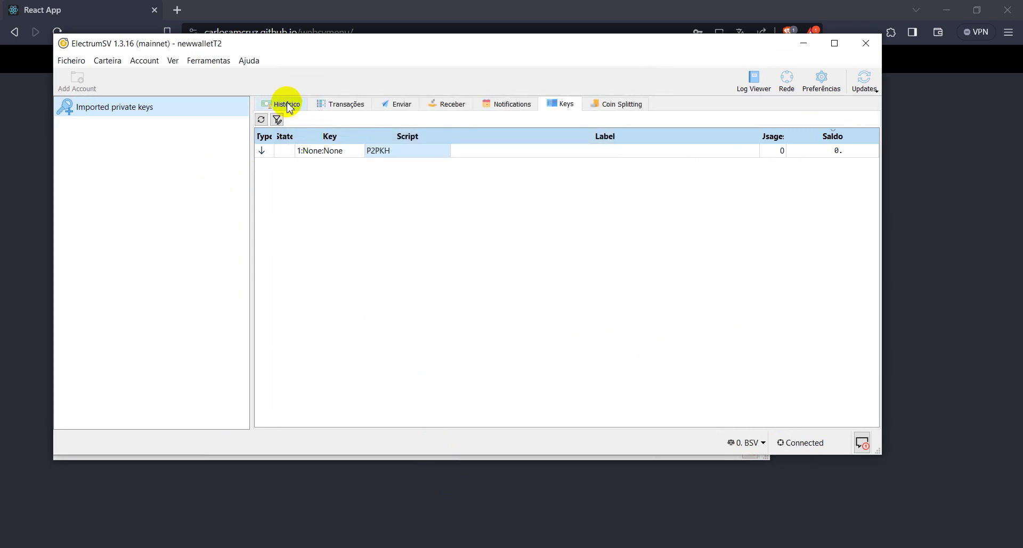
pyautogui.click(287, 106)
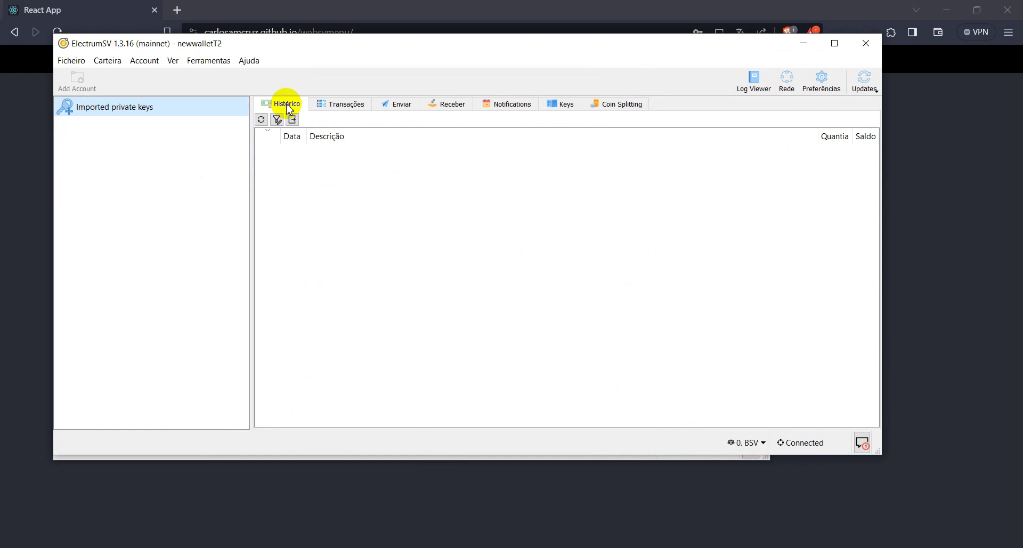
pyautogui.click(346, 107)
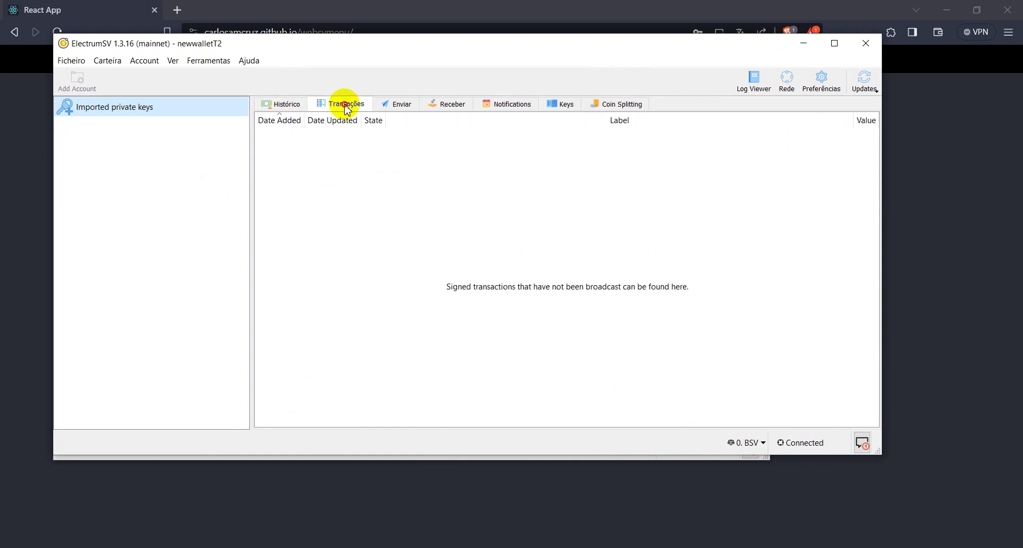
pyautogui.click(283, 103)
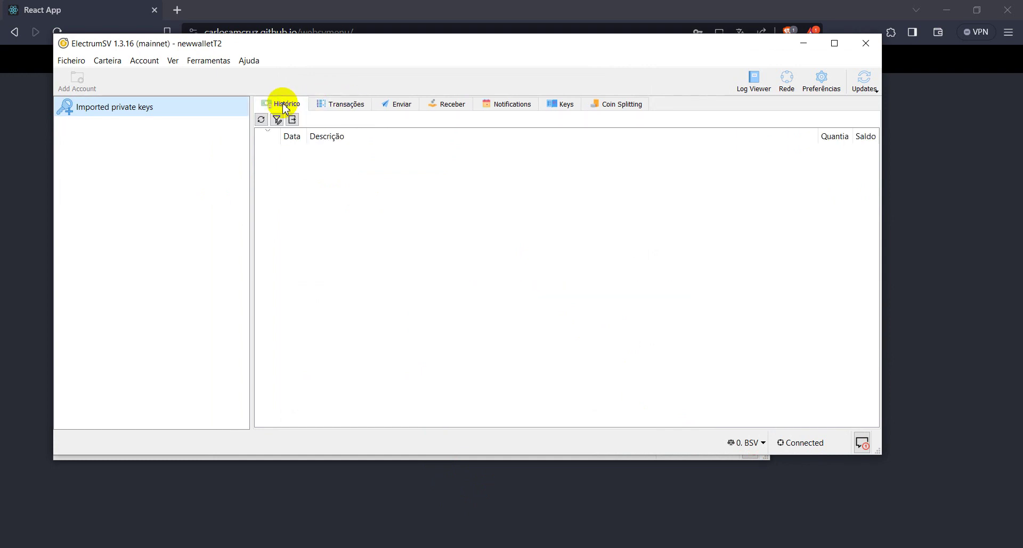
pyautogui.click(339, 101)
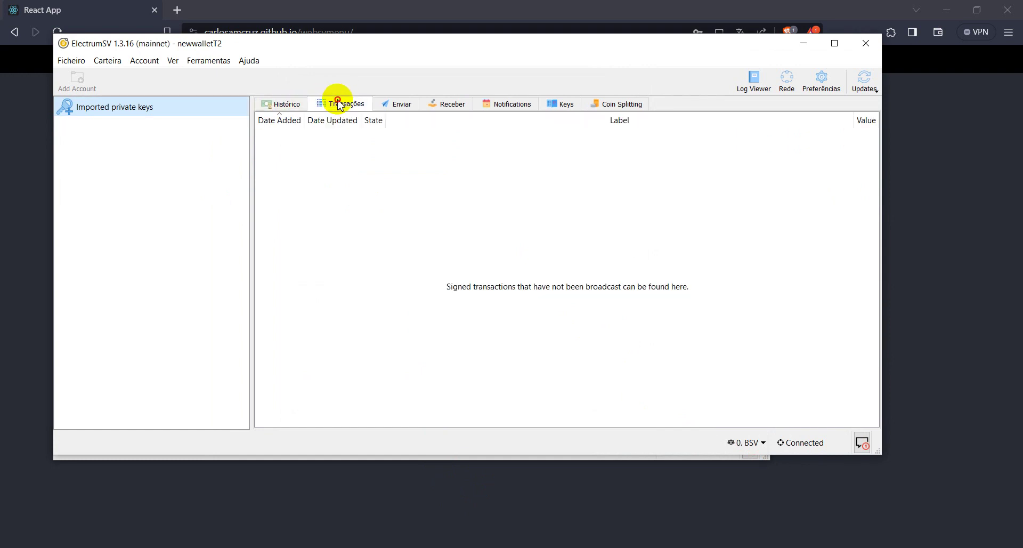
pyautogui.click(283, 107)
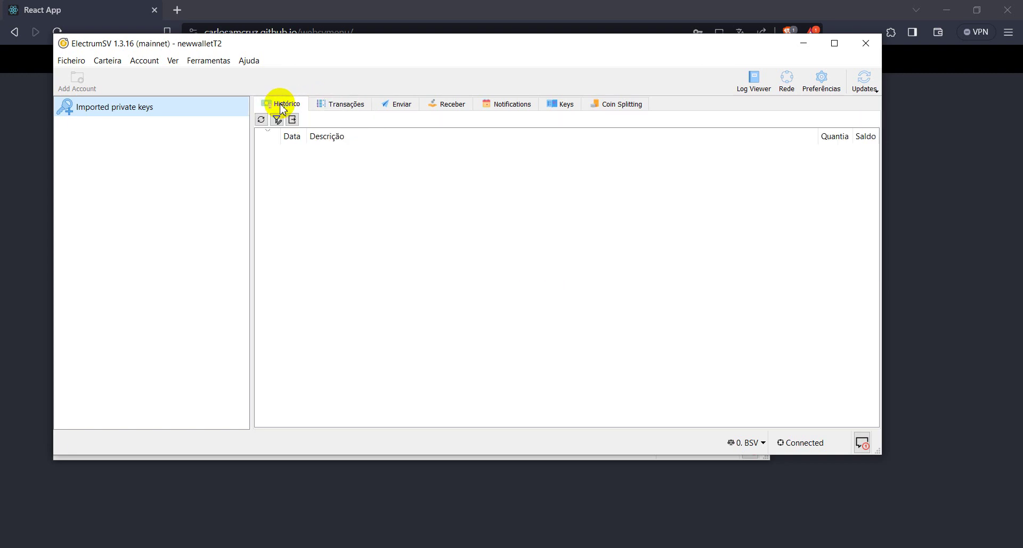
pyautogui.click(334, 105)
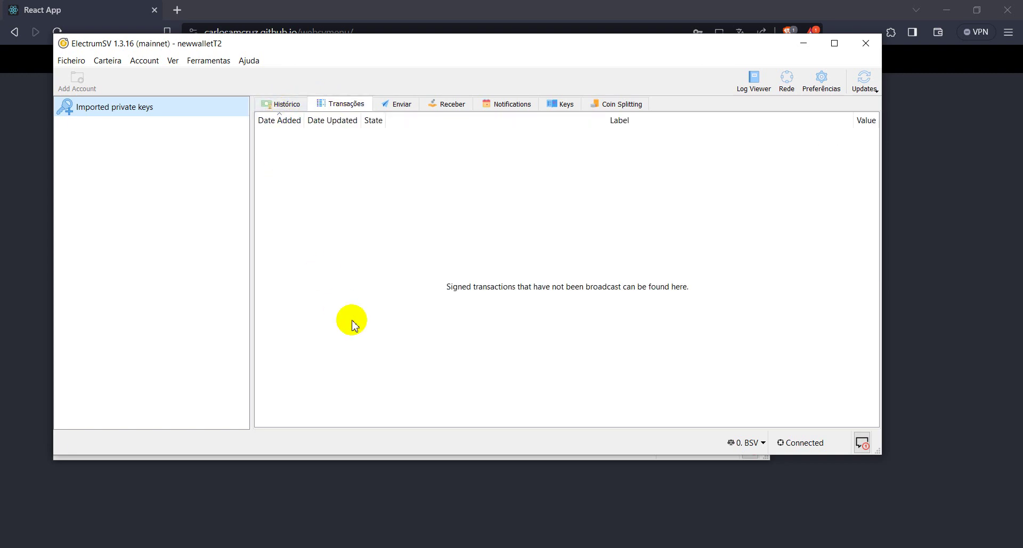
pyautogui.click(415, 486)
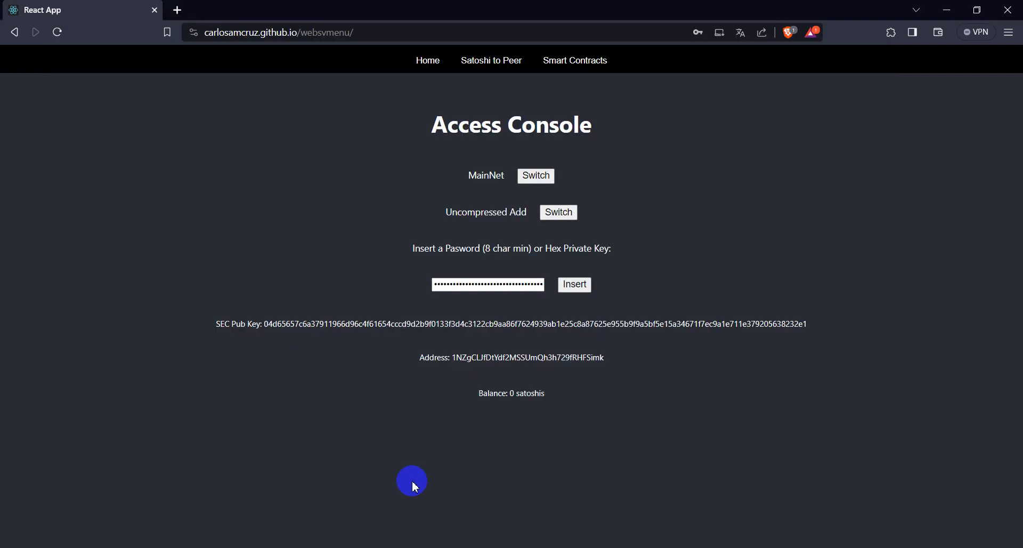